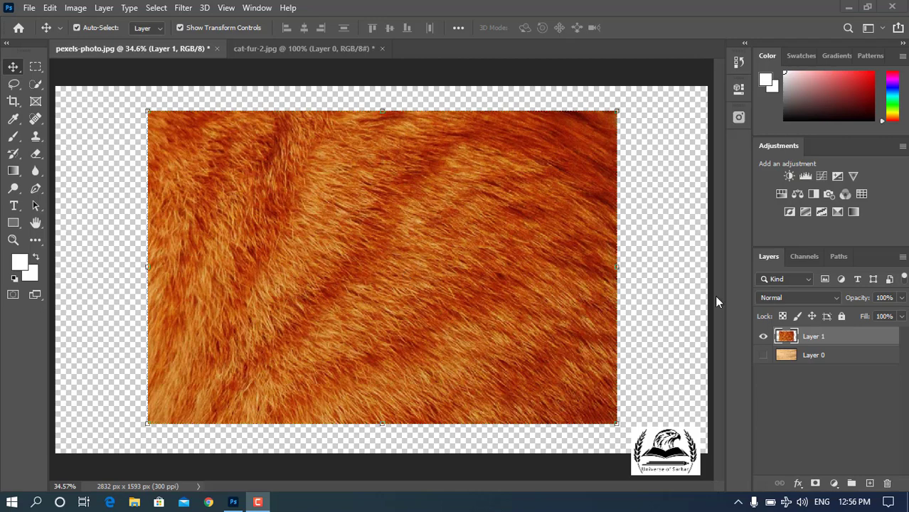
Step: Duplicate the fur layer, hide the Layer 1 copy, and reselect Layer 1
{"action": "left_click", "coordinate": [763, 356]}
{"action": "left_click", "coordinate": [764, 356]}
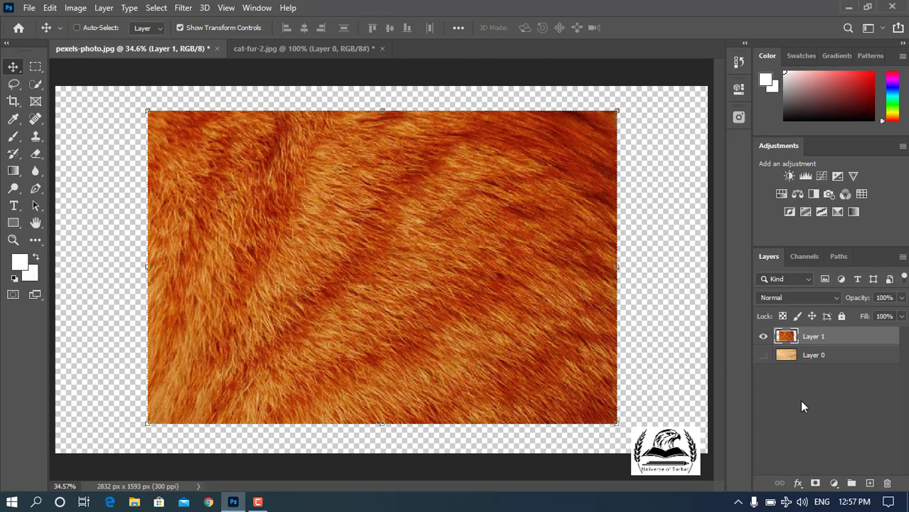
{"action": "key", "text": "ctrl+j"}
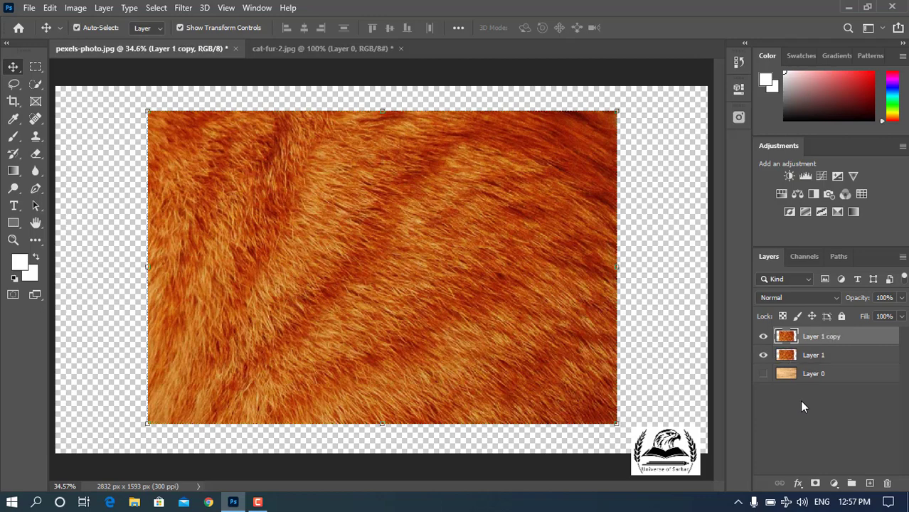
{"action": "left_click", "coordinate": [763, 337]}
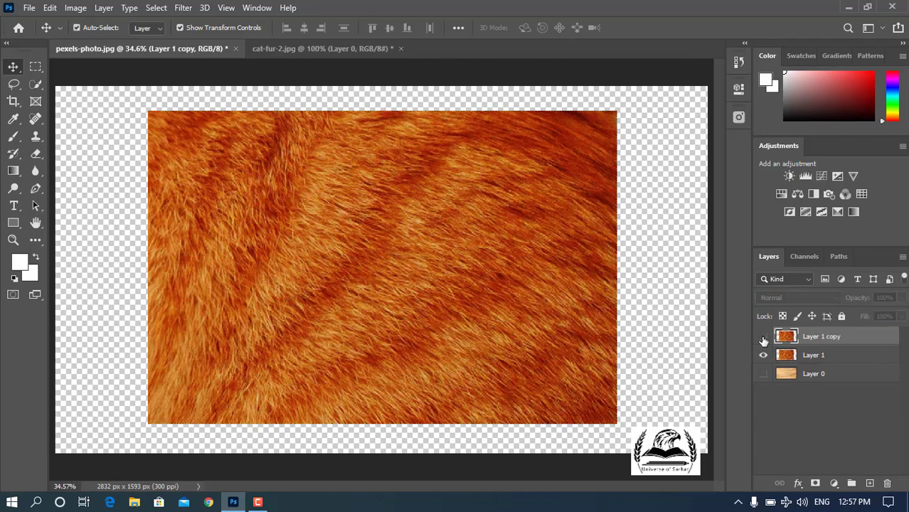
{"action": "left_click", "coordinate": [812, 357]}
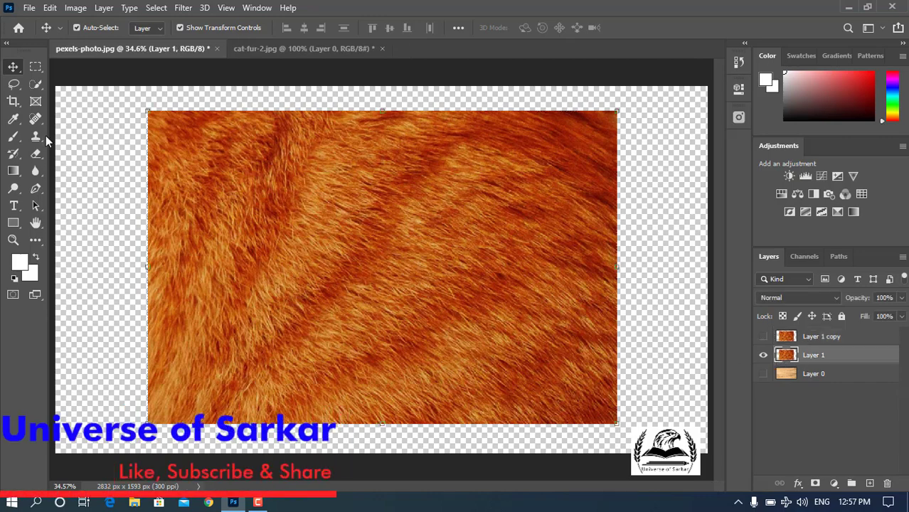
Step: Add a text layer reading 'U' near the image centre
{"action": "left_click", "coordinate": [13, 205]}
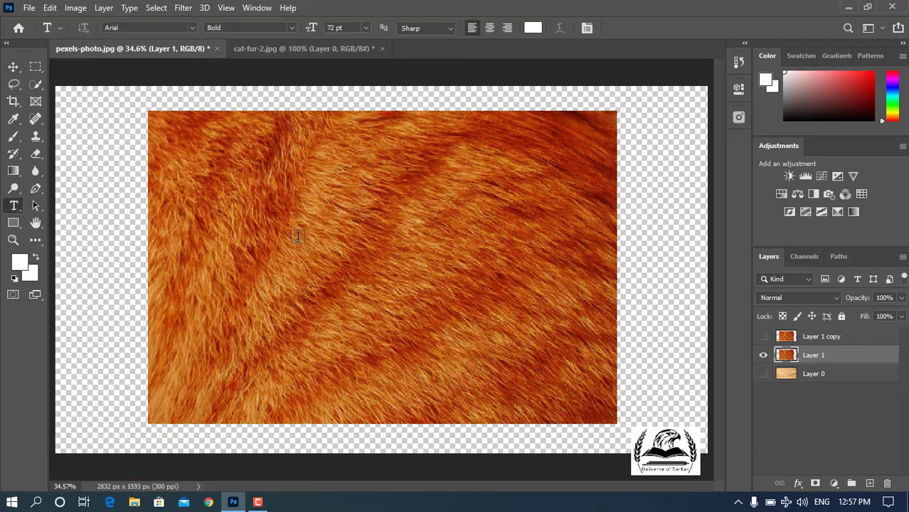
{"action": "left_click", "coordinate": [379, 250]}
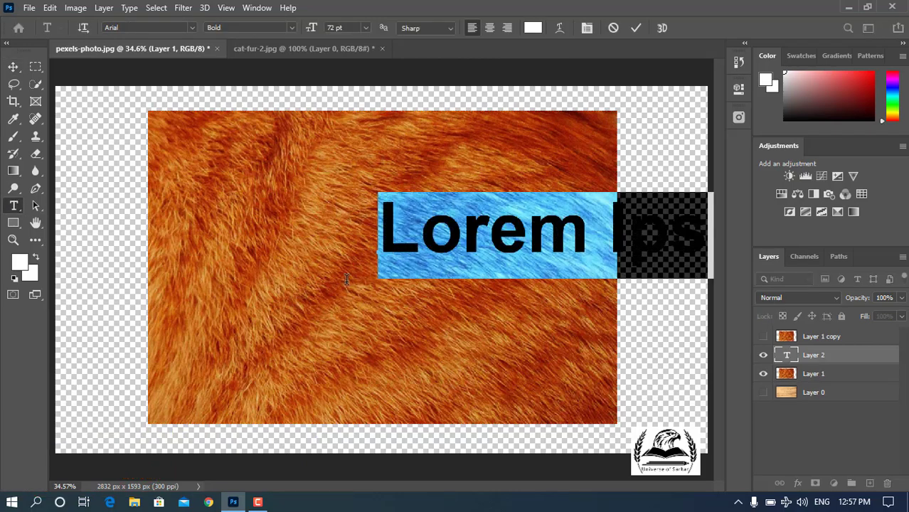
{"action": "type", "text": "U"}
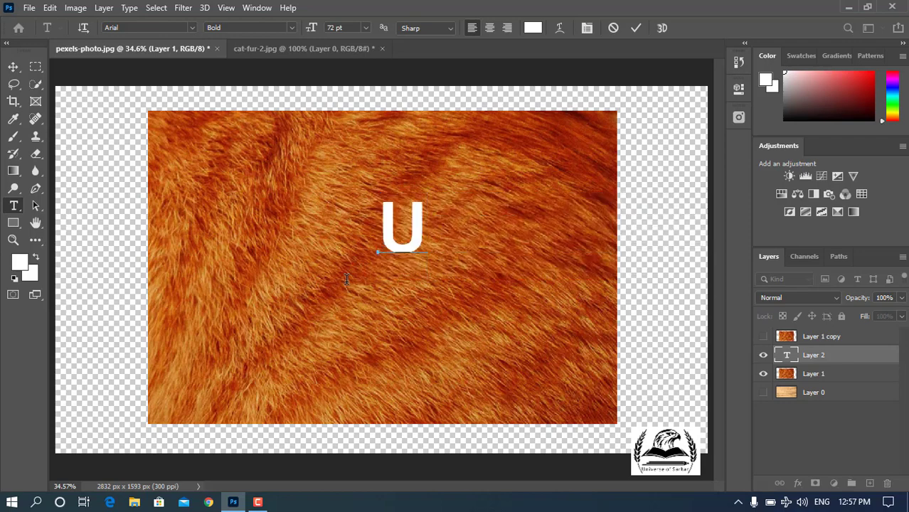
Step: Move the U down-left and scale it up to 412% over the fur
{"action": "left_click", "coordinate": [13, 69]}
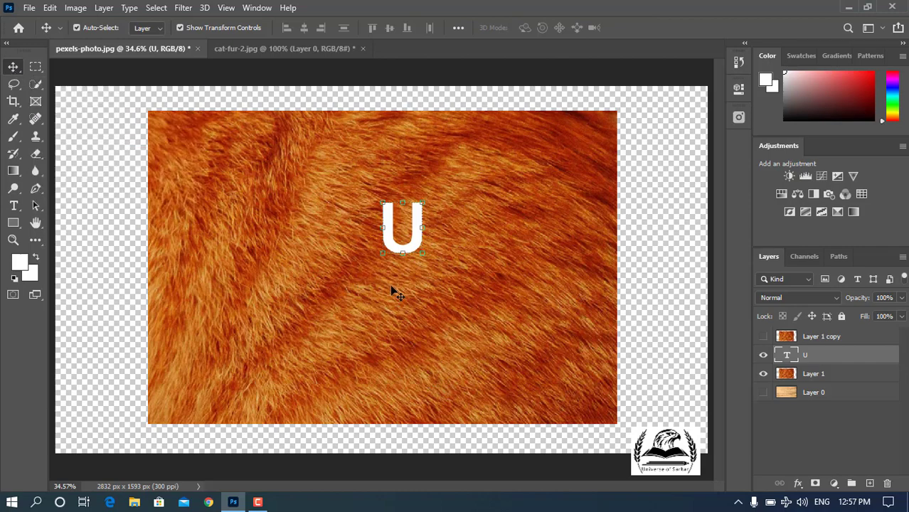
{"action": "key", "text": "ctrl+t"}
{"action": "left_click_drag", "start_coordinate": [390, 242], "coordinate": [286, 320]}
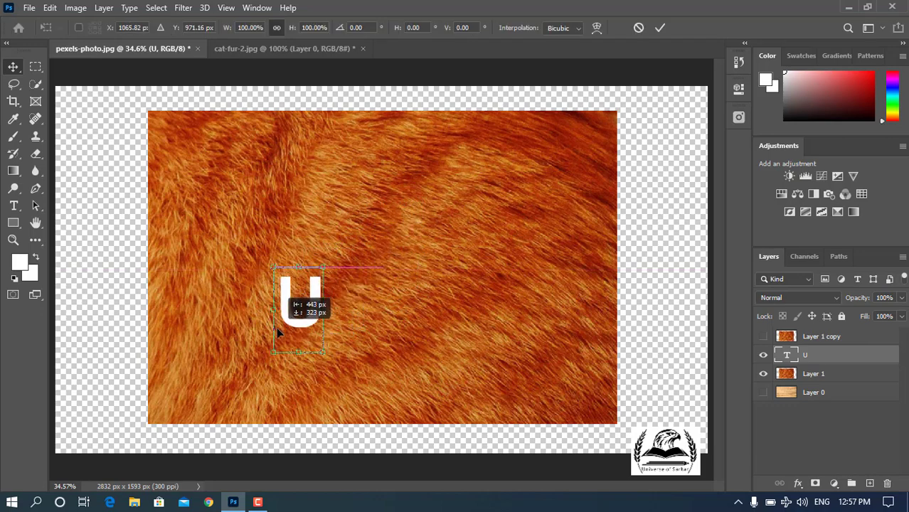
{"action": "left_click_drag", "start_coordinate": [324, 265], "coordinate": [402, 138]}
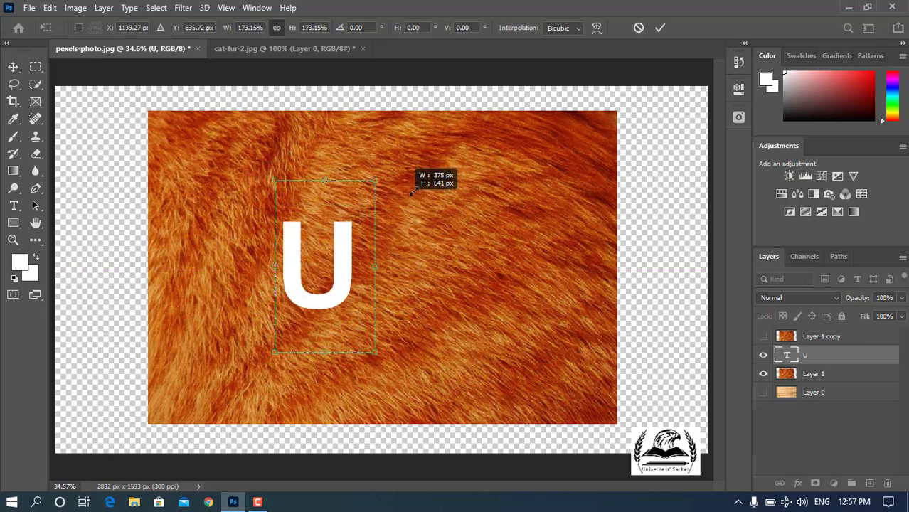
{"action": "left_click_drag", "start_coordinate": [402, 352], "coordinate": [485, 477]}
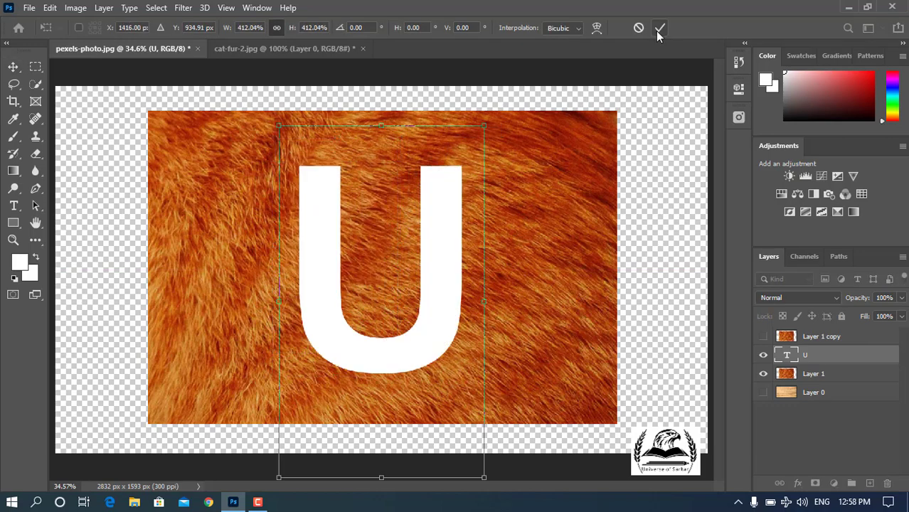
{"action": "left_click", "coordinate": [658, 29]}
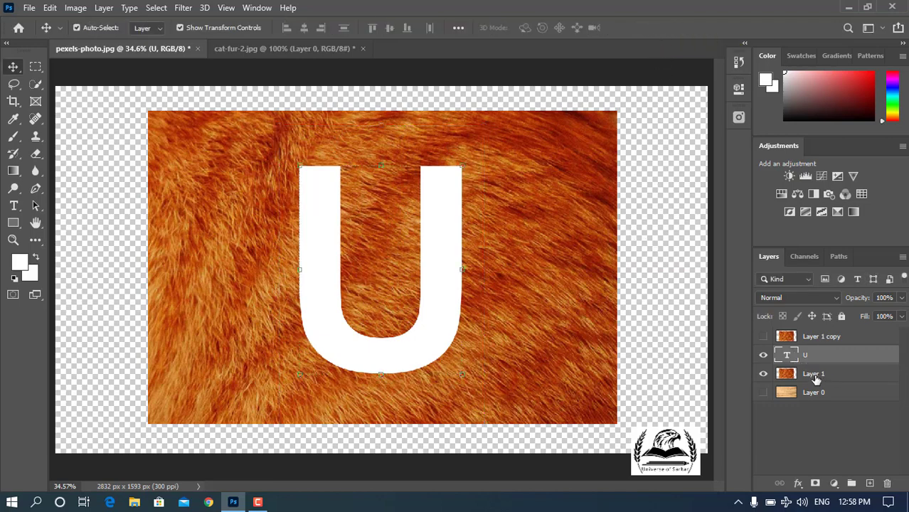
Step: Move Layer 1 above the U text layer and clip it to the U
{"action": "left_click_drag", "start_coordinate": [816, 378], "coordinate": [813, 348]}
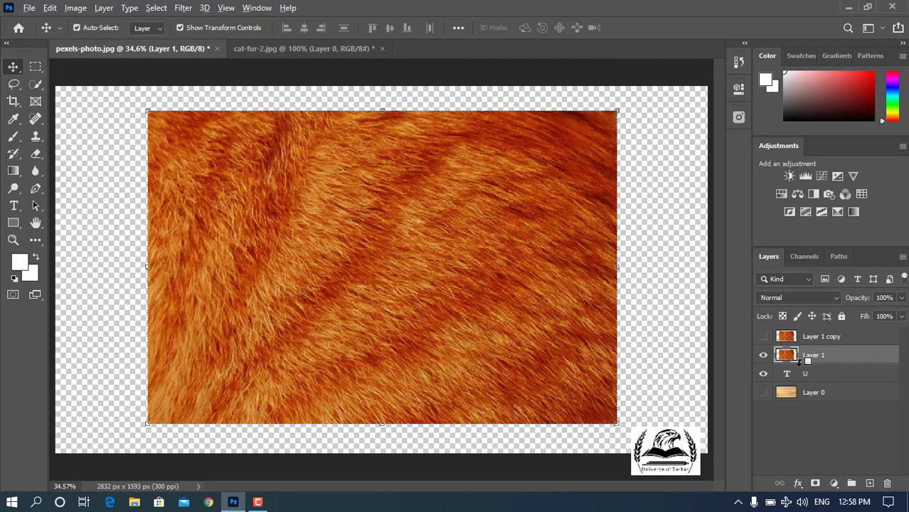
{"action": "left_click", "coordinate": [800, 360], "text": "alt"}
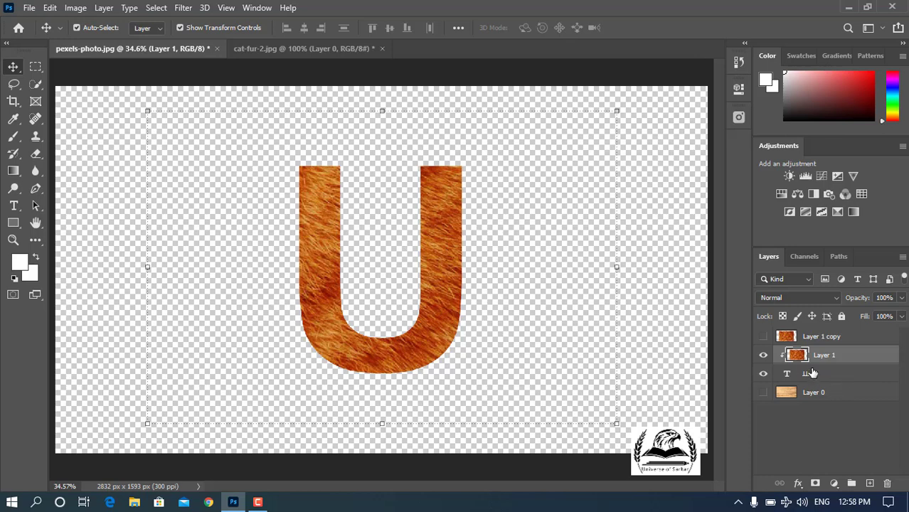
{"action": "left_click", "coordinate": [818, 393]}
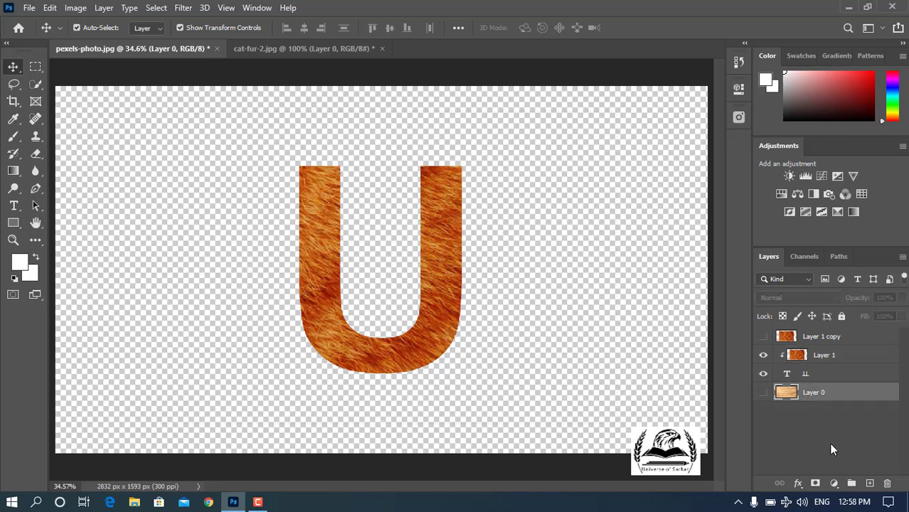
{"action": "left_click", "coordinate": [834, 484]}
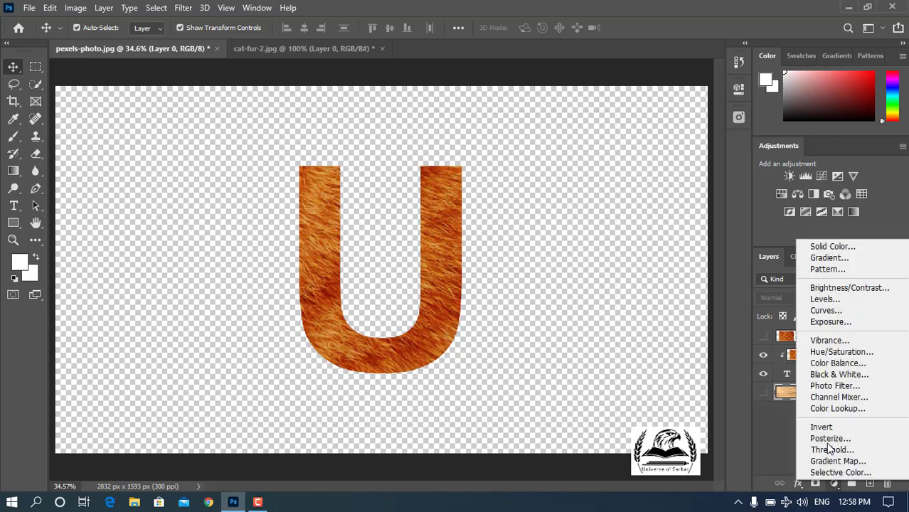
Step: Add a dark grey #434343 Solid Color fill layer and unhide Layer 1 copy
{"action": "left_click", "coordinate": [830, 255]}
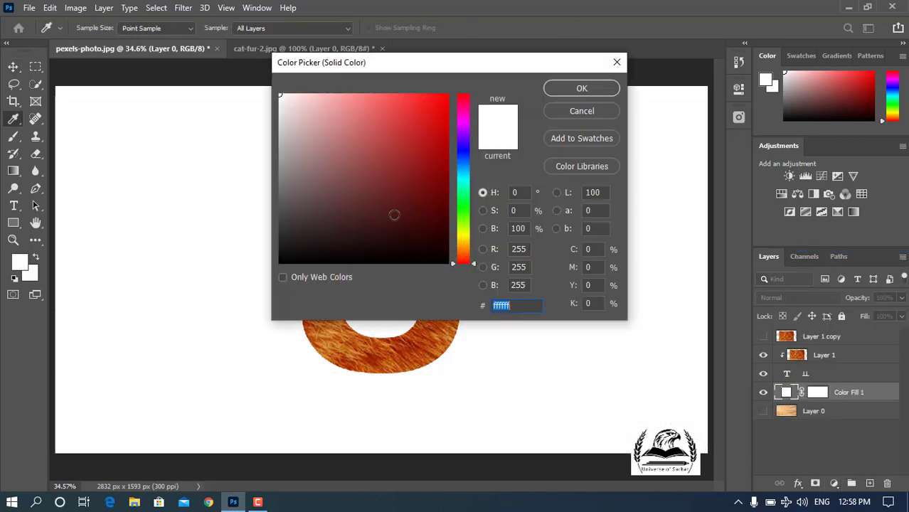
{"action": "left_click_drag", "start_coordinate": [289, 211], "coordinate": [272, 218]}
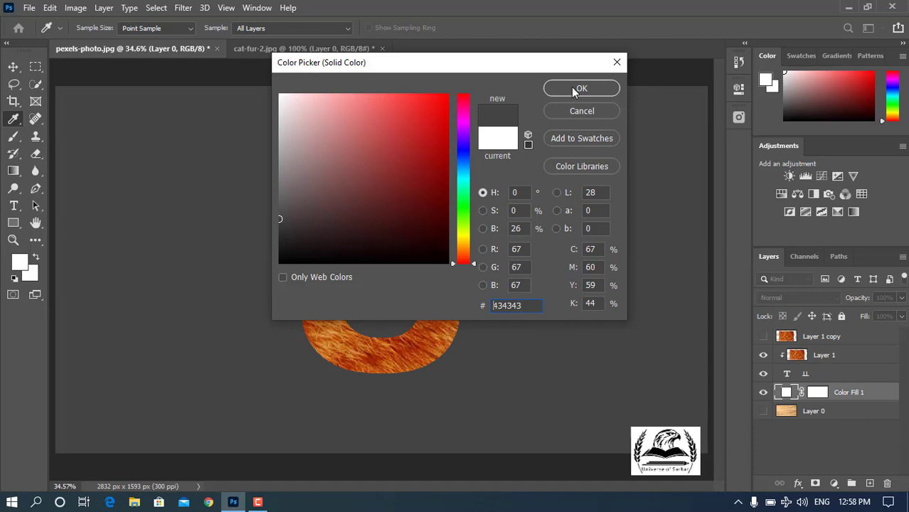
{"action": "left_click", "coordinate": [573, 88]}
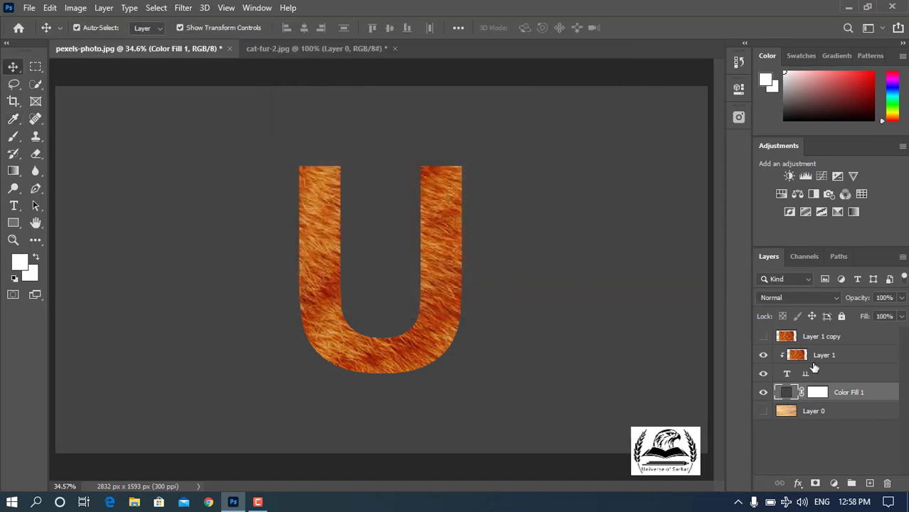
{"action": "left_click", "coordinate": [764, 337]}
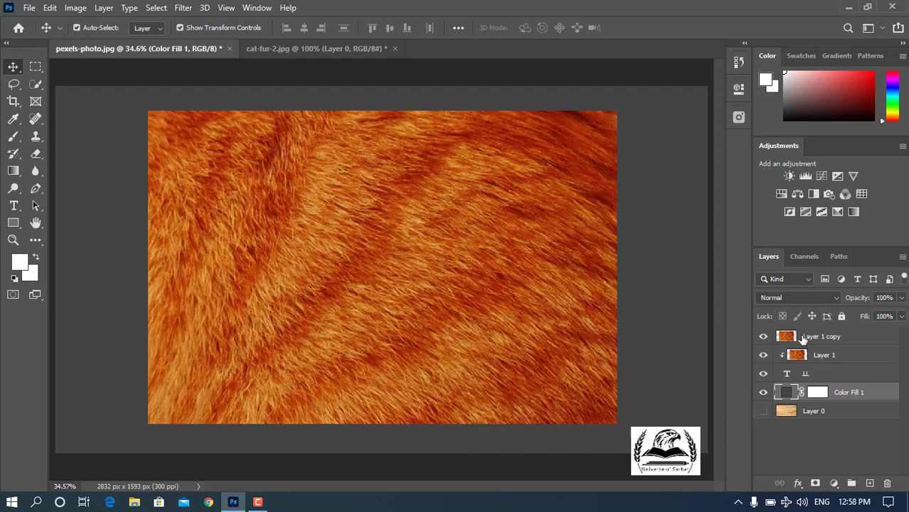
Step: Give Layer 1 copy an inverted black layer mask that hides the duplicate fur
{"action": "left_click", "coordinate": [808, 340]}
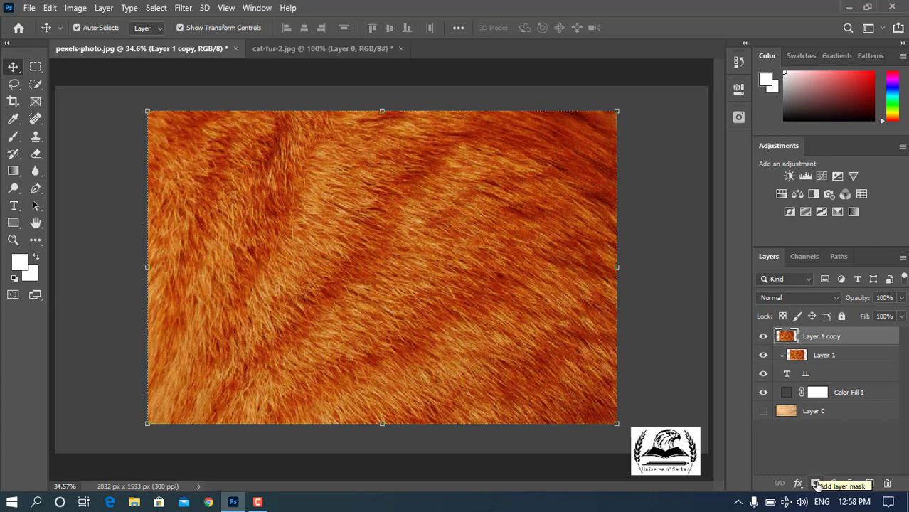
{"action": "left_click", "coordinate": [816, 483]}
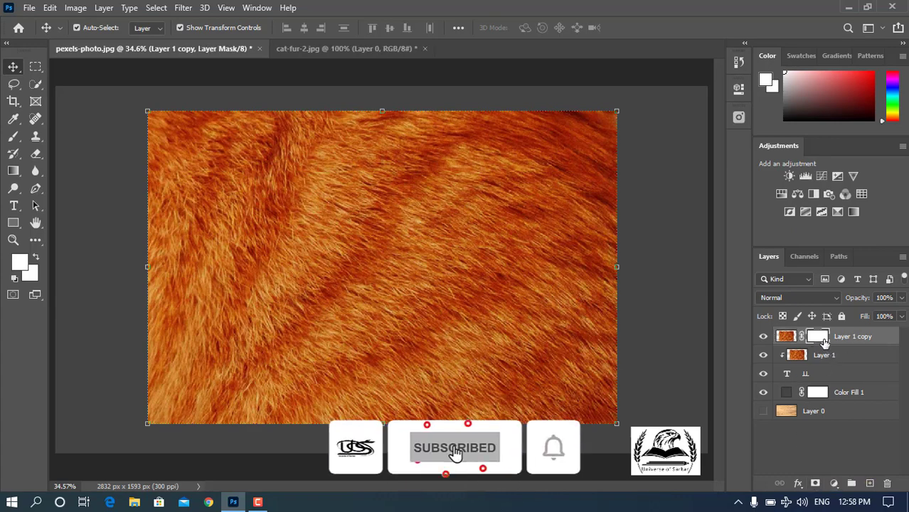
{"action": "key", "text": "ctrl"}
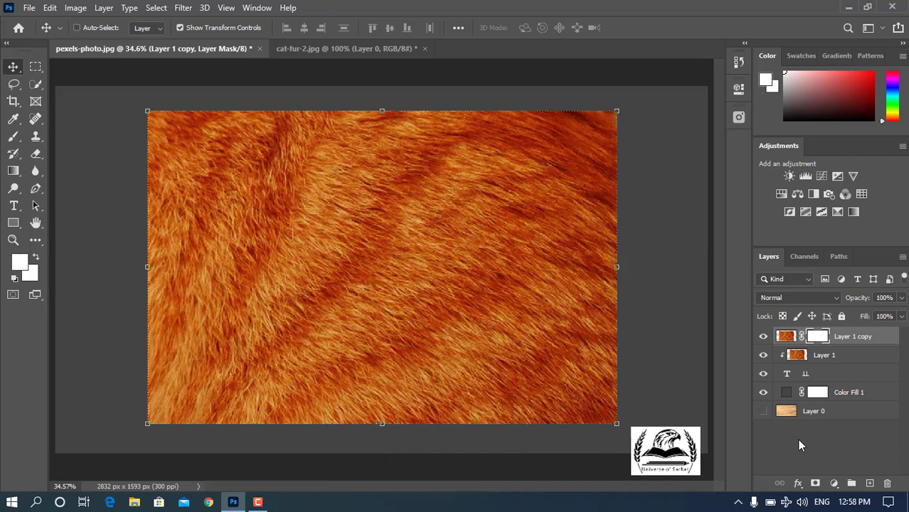
{"action": "key", "text": "ctrl+i"}
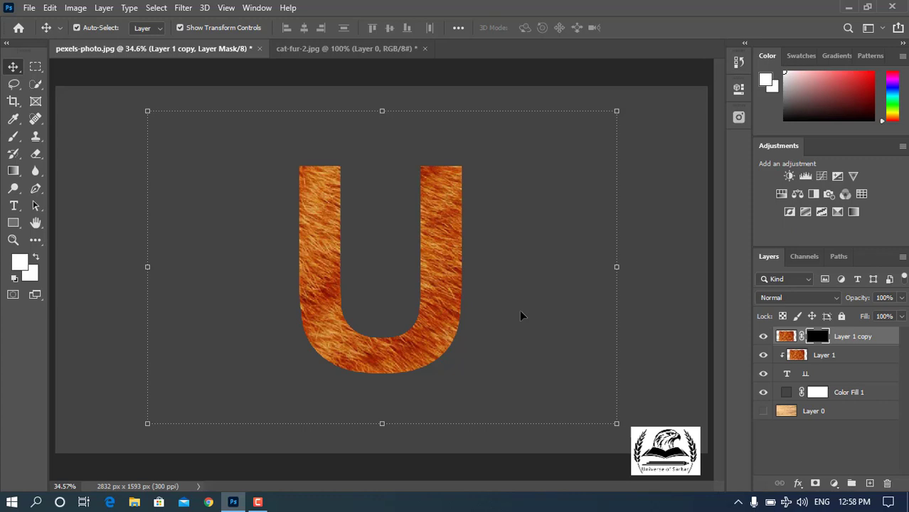
{"action": "key", "text": "b"}
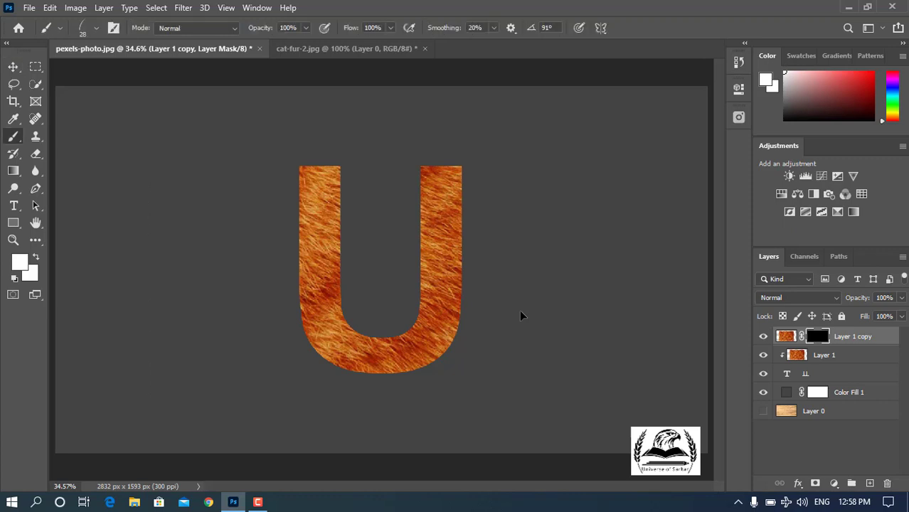
Step: Append the Legacy Brushes set to the Brush Preset picker
{"action": "right_click", "coordinate": [307, 183]}
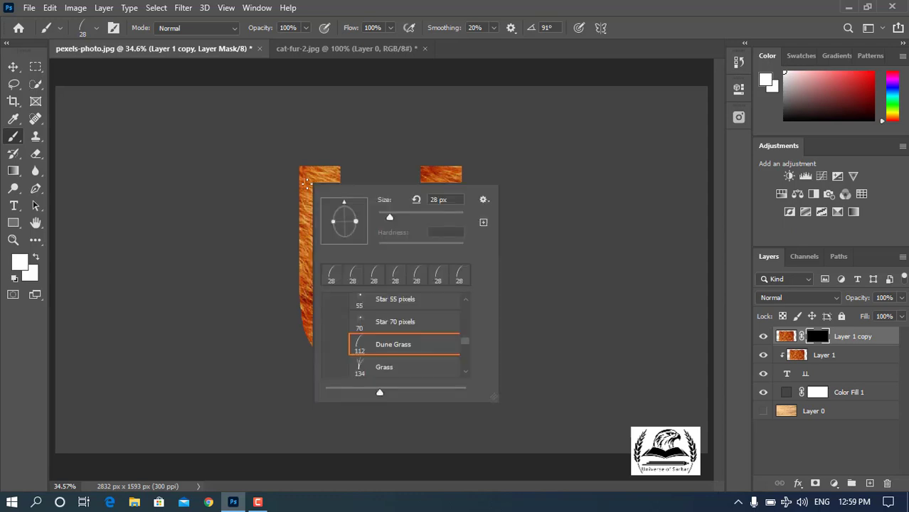
{"action": "left_click", "coordinate": [484, 201]}
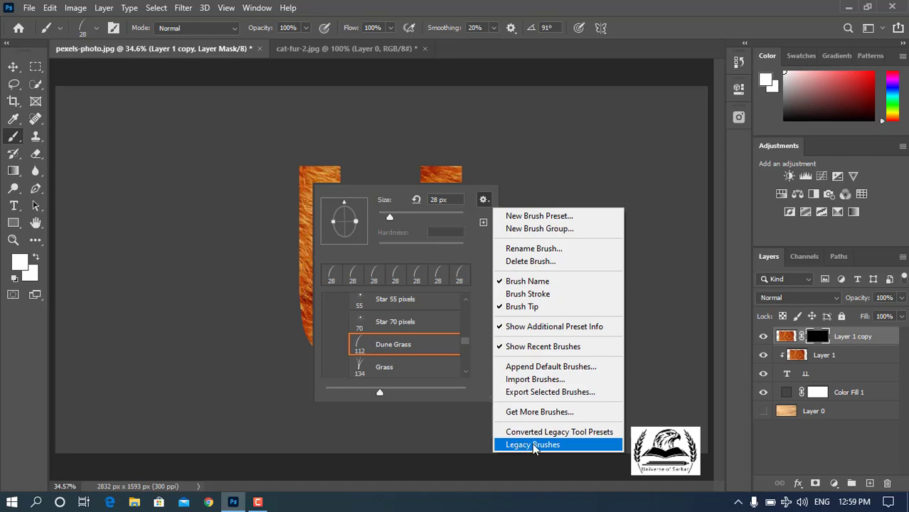
{"action": "left_click", "coordinate": [479, 249]}
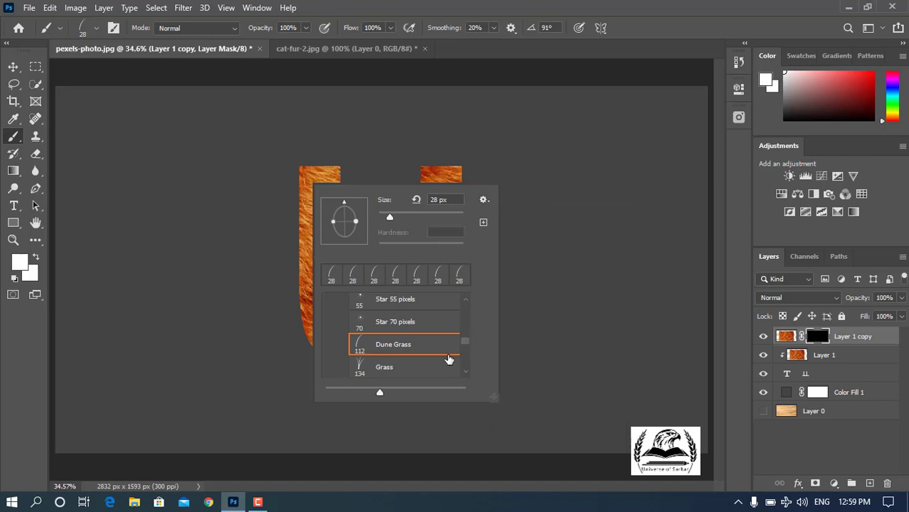
Step: Select the 28 px Dune Grass brush from the legacy brush list
{"action": "scroll", "coordinate": [441, 359], "scroll_direction": "up", "scroll_amount": 3}
{"action": "scroll", "coordinate": [419, 359], "scroll_direction": "up", "scroll_amount": 3}
{"action": "scroll", "coordinate": [418, 358], "scroll_direction": "up", "scroll_amount": 2}
{"action": "scroll", "coordinate": [420, 358], "scroll_direction": "up", "scroll_amount": 3}
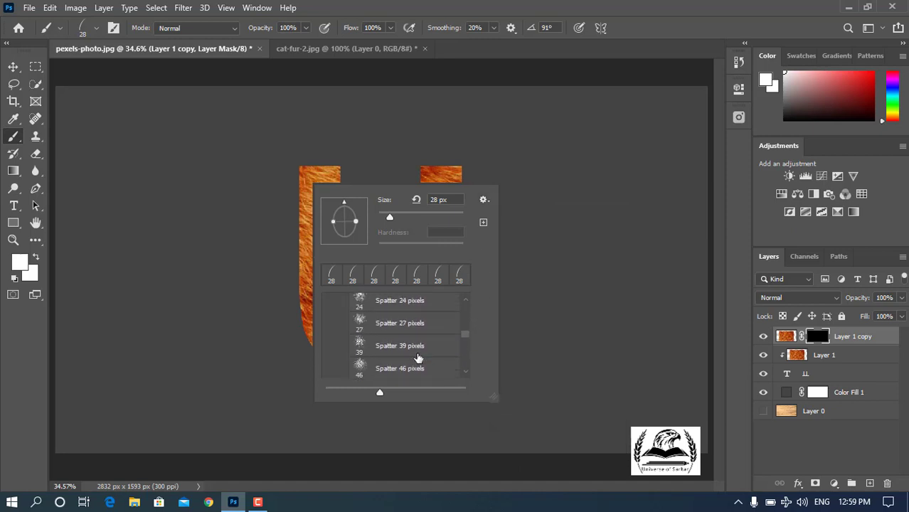
{"action": "scroll", "coordinate": [419, 358], "scroll_direction": "up", "scroll_amount": 3}
{"action": "scroll", "coordinate": [417, 359], "scroll_direction": "up", "scroll_amount": 3}
{"action": "scroll", "coordinate": [398, 352], "scroll_direction": "up", "scroll_amount": 3}
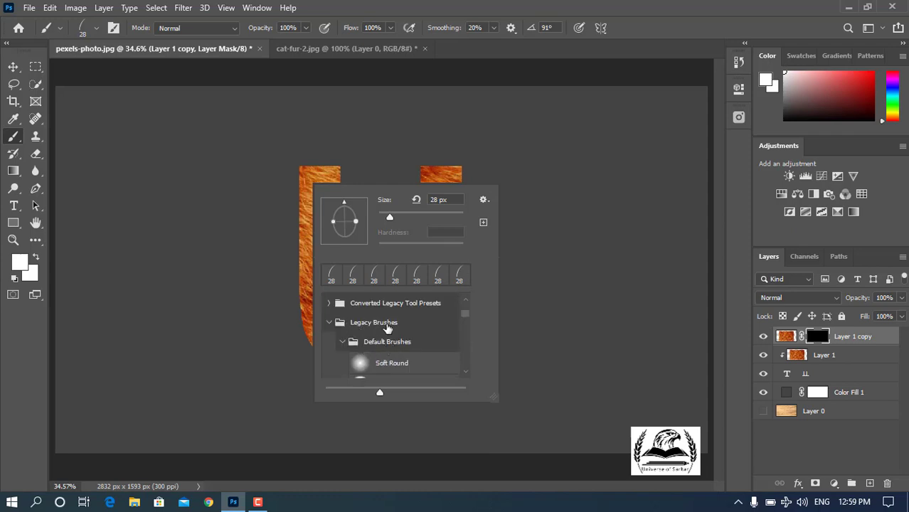
{"action": "scroll", "coordinate": [445, 336], "scroll_direction": "down", "scroll_amount": 2}
{"action": "scroll", "coordinate": [444, 335], "scroll_direction": "down", "scroll_amount": 3}
{"action": "scroll", "coordinate": [444, 335], "scroll_direction": "down", "scroll_amount": 3}
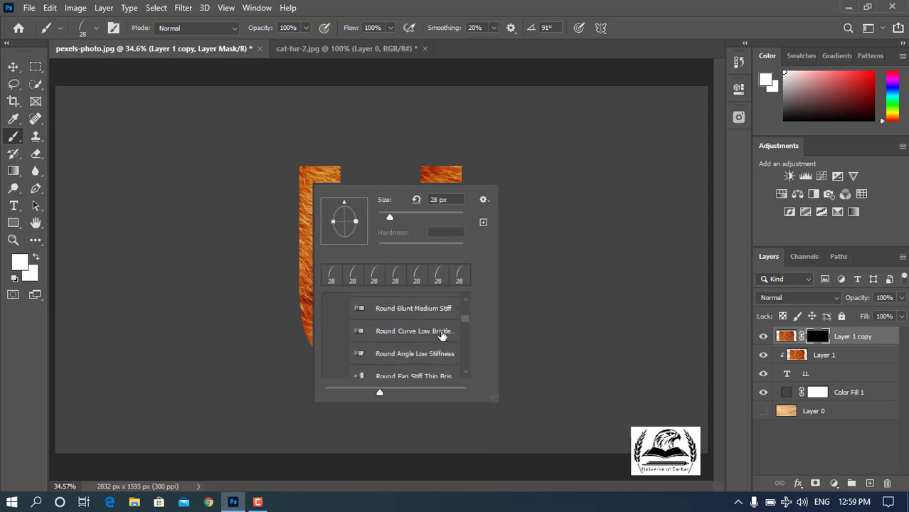
{"action": "scroll", "coordinate": [443, 335], "scroll_direction": "down", "scroll_amount": 3}
{"action": "scroll", "coordinate": [442, 336], "scroll_direction": "down", "scroll_amount": 3}
{"action": "scroll", "coordinate": [441, 336], "scroll_direction": "down", "scroll_amount": 3}
{"action": "scroll", "coordinate": [441, 335], "scroll_direction": "down", "scroll_amount": 3}
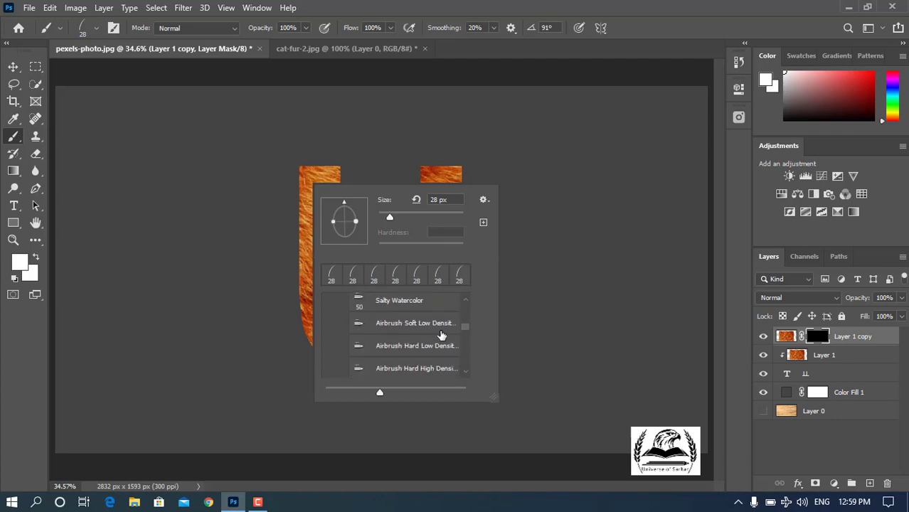
{"action": "scroll", "coordinate": [441, 335], "scroll_direction": "down", "scroll_amount": 3}
{"action": "scroll", "coordinate": [441, 336], "scroll_direction": "down", "scroll_amount": 3}
{"action": "scroll", "coordinate": [441, 335], "scroll_direction": "down", "scroll_amount": 3}
{"action": "scroll", "coordinate": [441, 335], "scroll_direction": "down", "scroll_amount": 3}
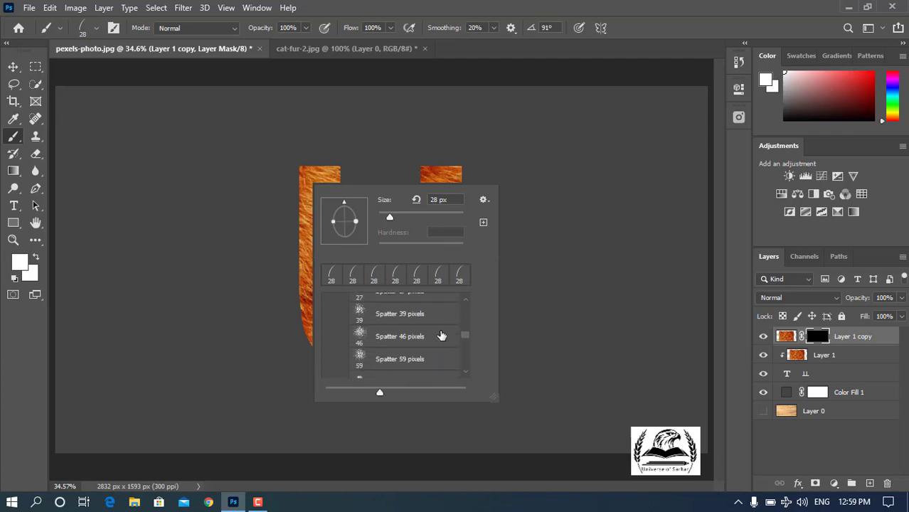
{"action": "scroll", "coordinate": [441, 335], "scroll_direction": "down", "scroll_amount": 3}
{"action": "scroll", "coordinate": [441, 335], "scroll_direction": "down", "scroll_amount": 3}
{"action": "scroll", "coordinate": [440, 335], "scroll_direction": "down", "scroll_amount": 3}
{"action": "scroll", "coordinate": [440, 334], "scroll_direction": "down", "scroll_amount": 3}
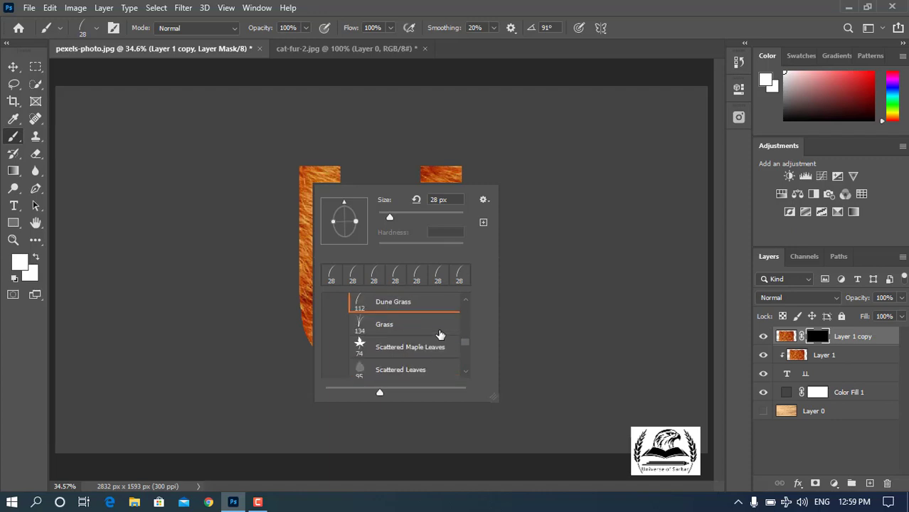
{"action": "scroll", "coordinate": [427, 340], "scroll_direction": "up", "scroll_amount": 2}
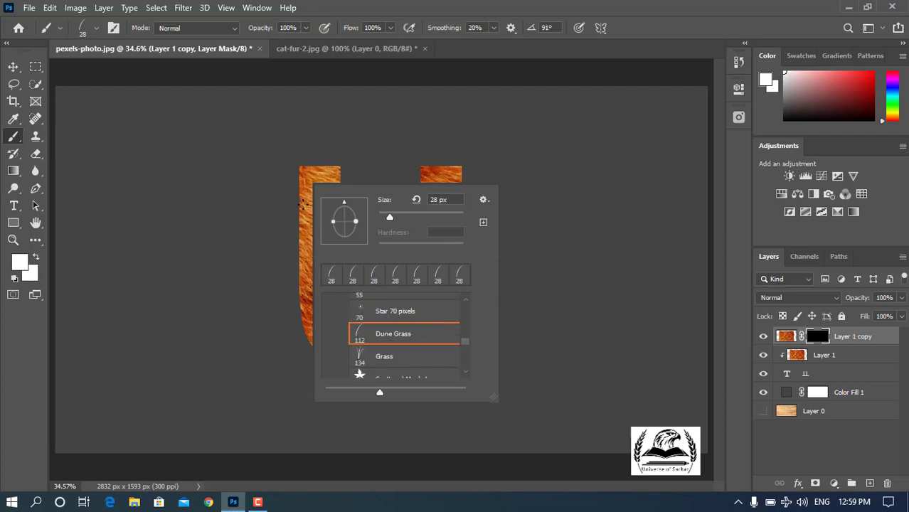
{"action": "left_click", "coordinate": [300, 203]}
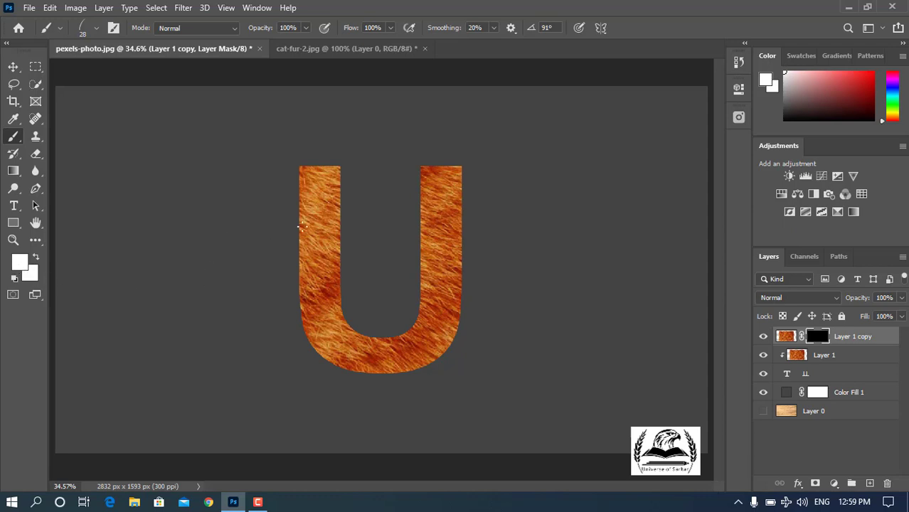
Step: Set the brush to 67 px and paint fur wisps along the U's left edge
{"action": "scroll", "coordinate": [317, 176], "scroll_direction": "up", "scroll_amount": 2, "text": "alt"}
{"action": "scroll", "coordinate": [317, 176], "scroll_direction": "up", "scroll_amount": 2, "text": "alt"}
{"action": "scroll", "coordinate": [318, 177], "scroll_direction": "up", "scroll_amount": 2, "text": "alt"}
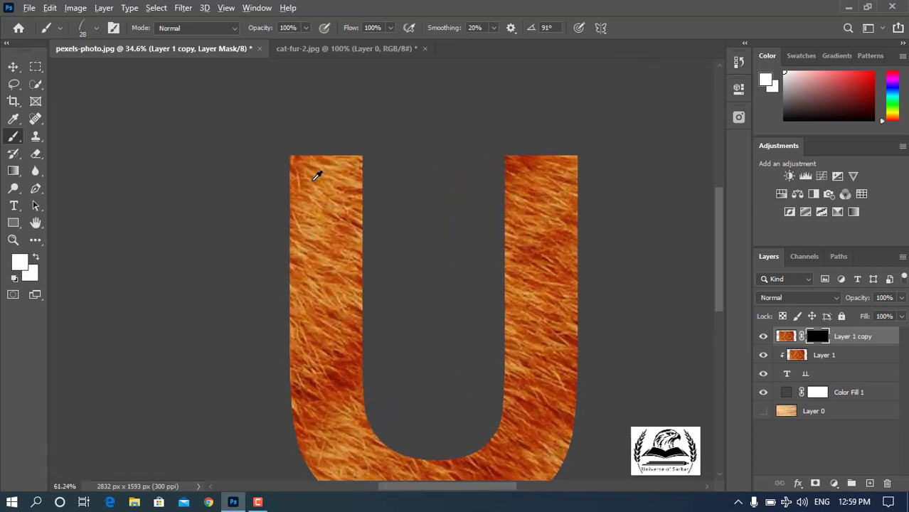
{"action": "scroll", "coordinate": [317, 177], "scroll_direction": "up", "scroll_amount": 1, "text": "alt"}
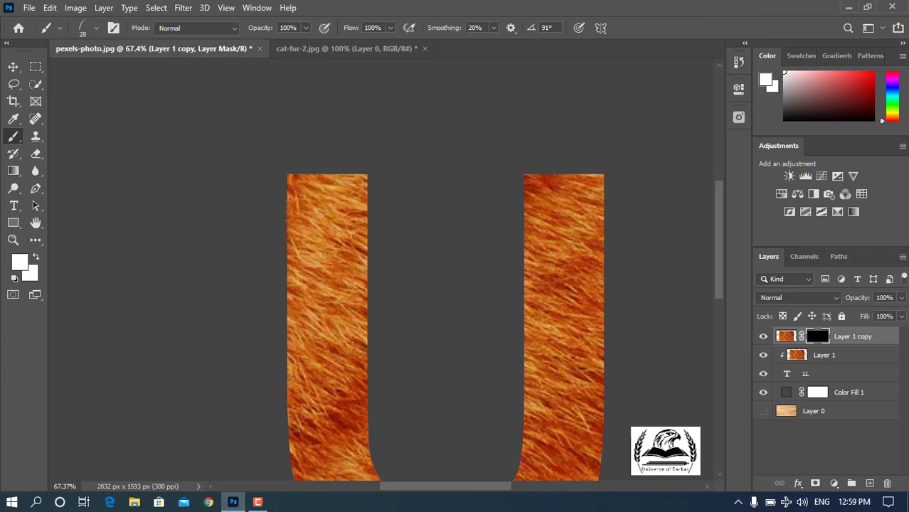
{"action": "scroll", "coordinate": [284, 186], "scroll_direction": "up", "scroll_amount": 4, "text": "alt"}
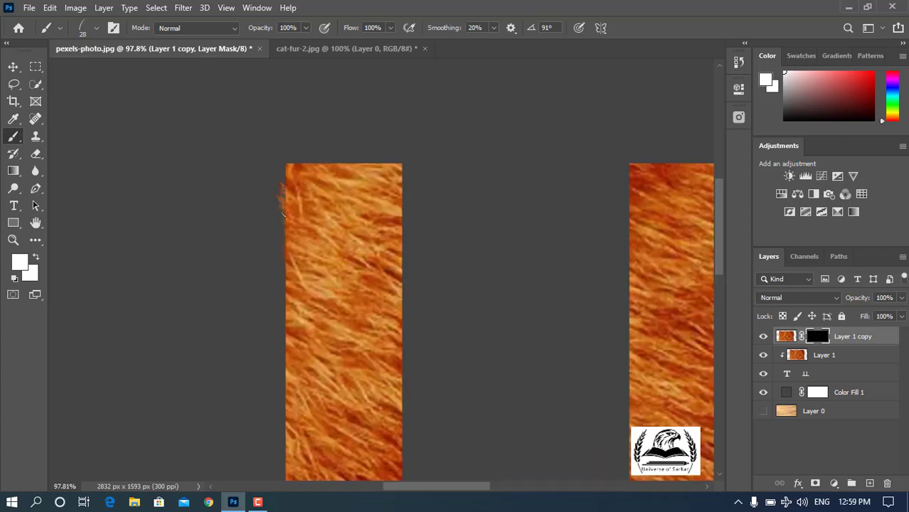
{"action": "right_click", "coordinate": [289, 209]}
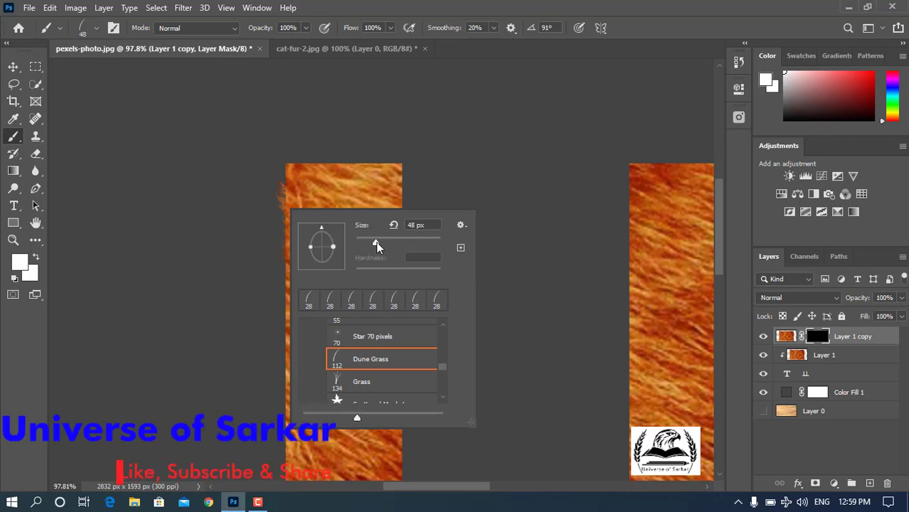
{"action": "left_click_drag", "start_coordinate": [365, 242], "coordinate": [383, 242]}
{"action": "key", "text": "Return"}
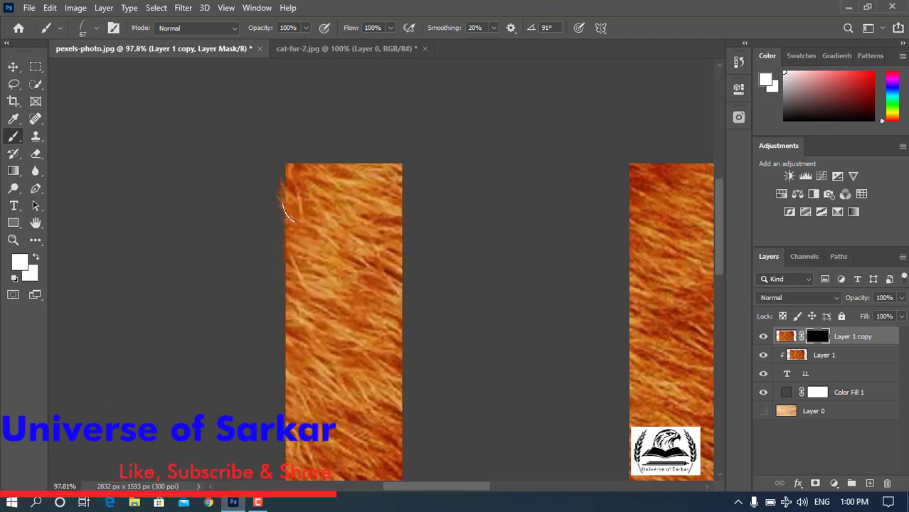
{"action": "scroll", "coordinate": [287, 206], "scroll_direction": "down", "scroll_amount": 3}
{"action": "left_click_drag", "start_coordinate": [295, 248], "coordinate": [299, 324]}
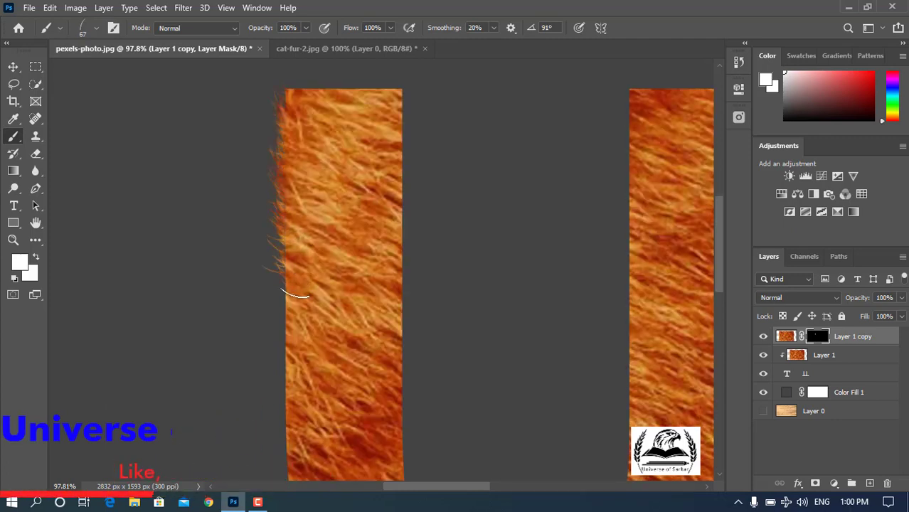
Step: Set the brush to 48° and 136 px, then add fur at the bottom-right curve
{"action": "scroll", "coordinate": [298, 324], "scroll_direction": "down", "scroll_amount": 1}
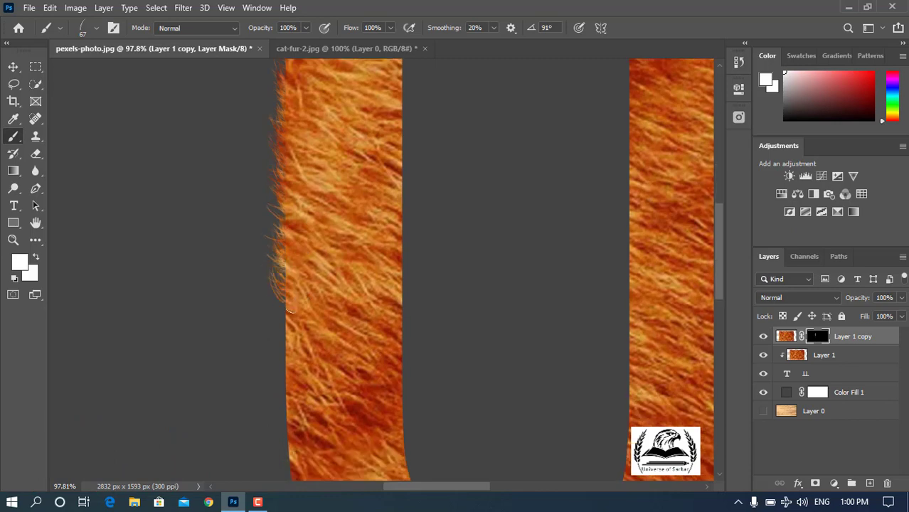
{"action": "scroll", "coordinate": [296, 245], "scroll_direction": "down", "scroll_amount": 4}
{"action": "right_click", "coordinate": [306, 217]}
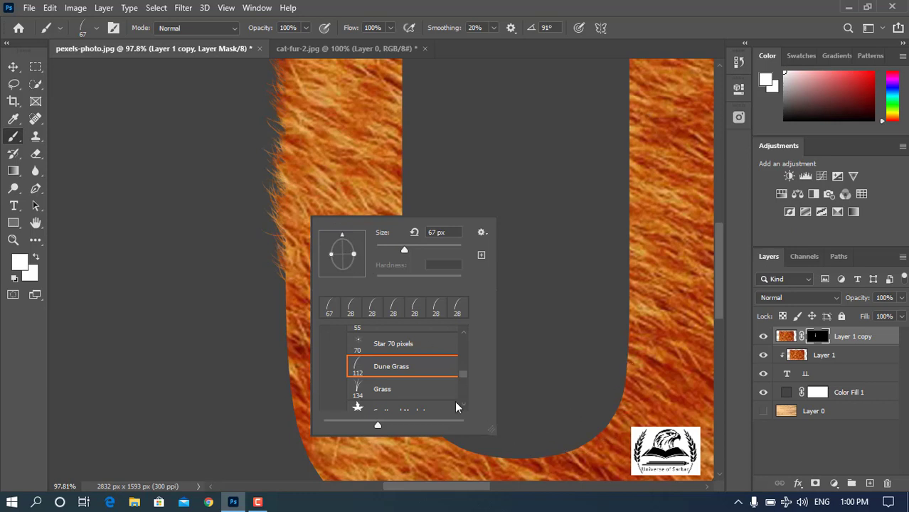
{"action": "left_click_drag", "start_coordinate": [341, 238], "coordinate": [355, 240]}
{"action": "left_click_drag", "start_coordinate": [405, 249], "coordinate": [427, 249]}
{"action": "left_click", "coordinate": [601, 447]}
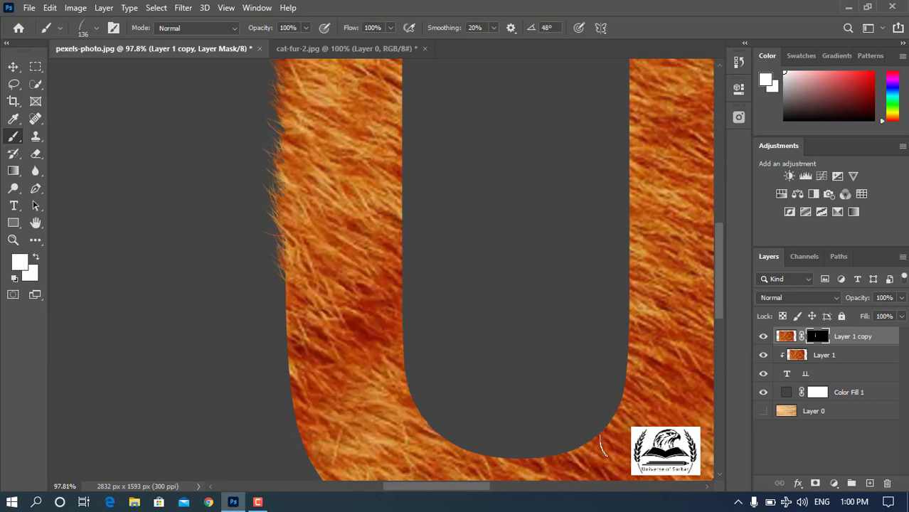
{"action": "left_click", "coordinate": [563, 454]}
Step: Paint fur strands along the U's lower-left and bottom edges
{"action": "scroll", "coordinate": [294, 218], "scroll_direction": "up", "scroll_amount": 10}
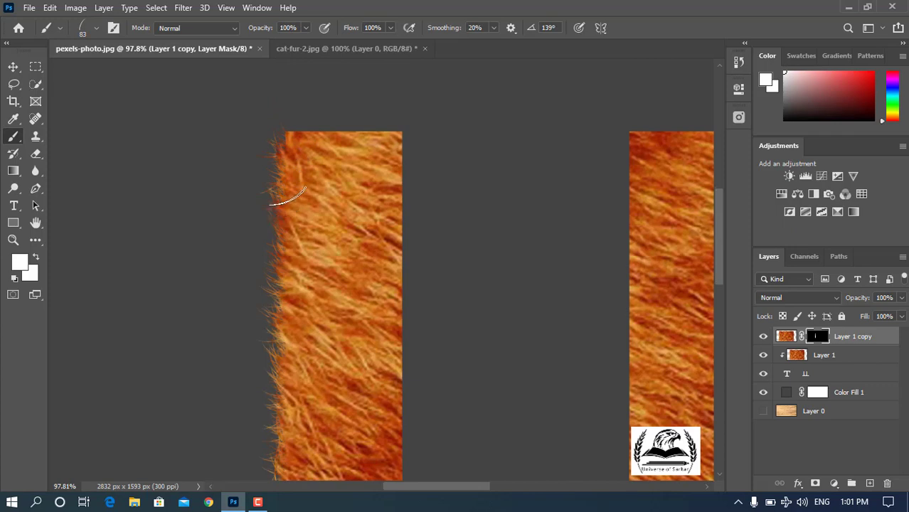
{"action": "scroll", "coordinate": [284, 200], "scroll_direction": "down", "scroll_amount": 3}
{"action": "scroll", "coordinate": [295, 207], "scroll_direction": "down", "scroll_amount": 3}
{"action": "scroll", "coordinate": [299, 253], "scroll_direction": "down", "scroll_amount": 3}
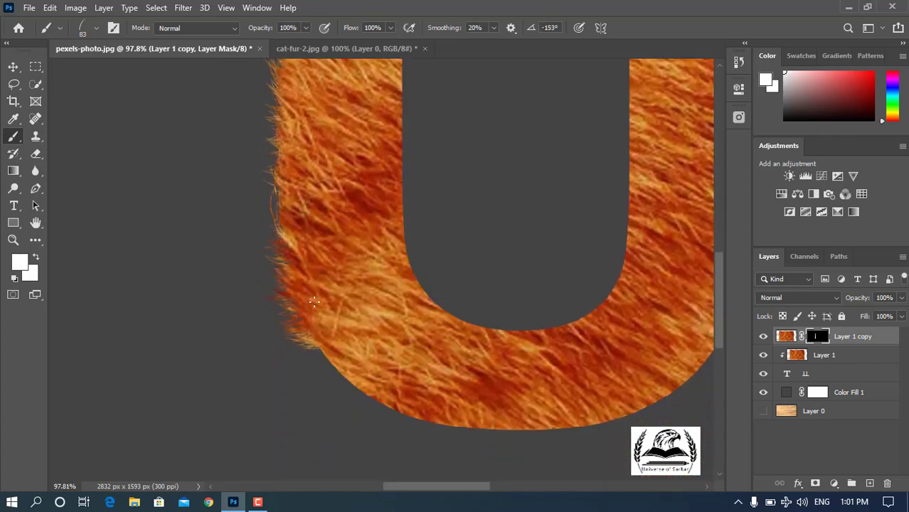
{"action": "left_click_drag", "start_coordinate": [313, 348], "coordinate": [390, 389]}
{"action": "scroll", "coordinate": [391, 390], "scroll_direction": "right", "scroll_amount": 3}
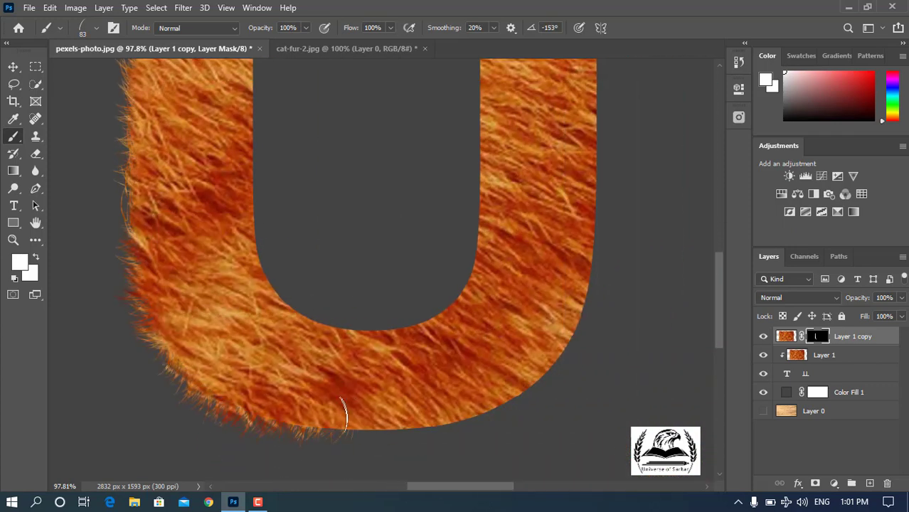
{"action": "left_click_drag", "start_coordinate": [345, 413], "coordinate": [293, 407]}
{"action": "left_click_drag", "start_coordinate": [363, 423], "coordinate": [519, 402]}
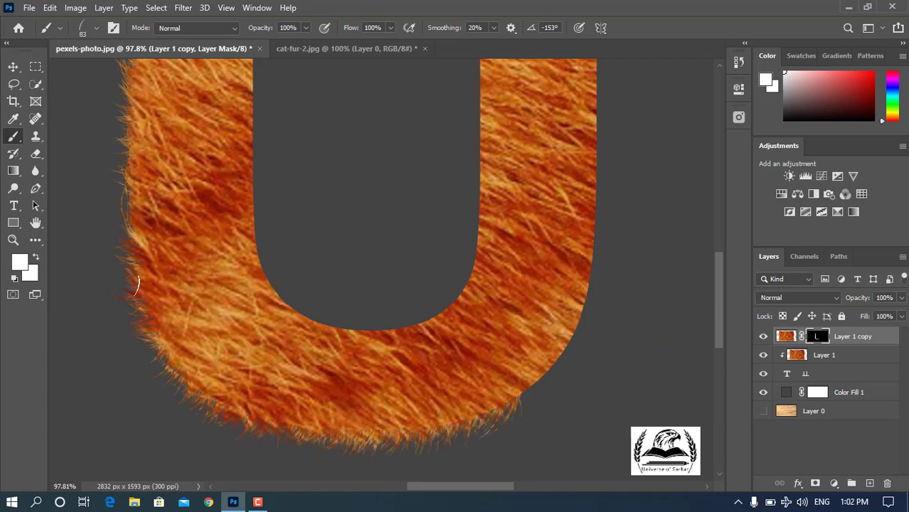
{"action": "left_click_drag", "start_coordinate": [576, 341], "coordinate": [303, 416]}
Step: Re-angle the brush tip and paint fur up the U's right arm
{"action": "right_click", "coordinate": [478, 274]}
{"action": "left_click_drag", "start_coordinate": [487, 312], "coordinate": [509, 317]}
{"action": "key", "text": "Return"}
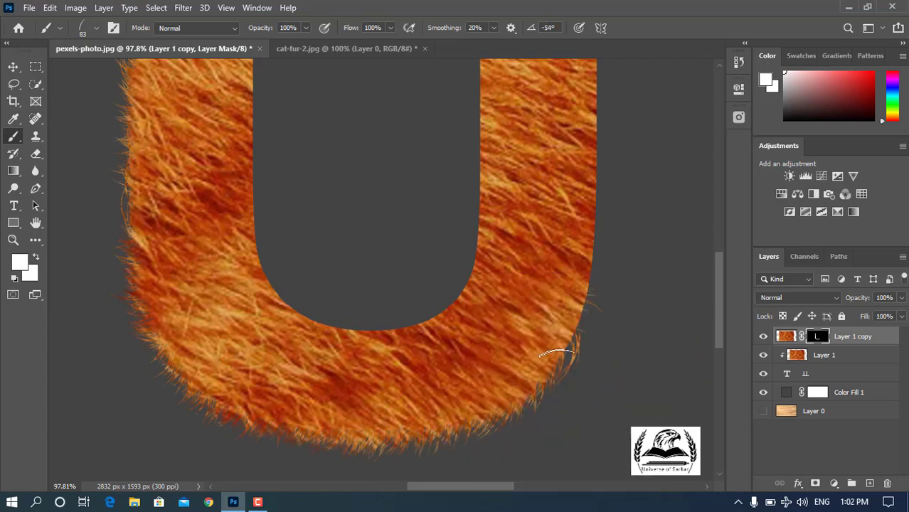
{"action": "scroll", "coordinate": [562, 349], "scroll_direction": "up", "scroll_amount": 2}
{"action": "mouse_move", "coordinate": [596, 305]}
{"action": "left_mouse_down"}
{"action": "mouse_move", "coordinate": [521, 431]}
{"action": "mouse_move", "coordinate": [606, 206]}
{"action": "mouse_move", "coordinate": [605, 156]}
{"action": "left_mouse_up"}
{"action": "scroll", "coordinate": [596, 246], "scroll_direction": "up", "scroll_amount": 1}
{"action": "scroll", "coordinate": [597, 247], "scroll_direction": "up", "scroll_amount": 1}
{"action": "scroll", "coordinate": [596, 246], "scroll_direction": "up", "scroll_amount": 1}
{"action": "left_click_drag", "start_coordinate": [596, 246], "coordinate": [606, 160]}
{"action": "scroll", "coordinate": [605, 164], "scroll_direction": "up", "scroll_amount": 2}
Step: Rotate the brush tip and paint fur on the U's top-right corner
{"action": "left_click_drag", "start_coordinate": [601, 120], "coordinate": [612, 92]}
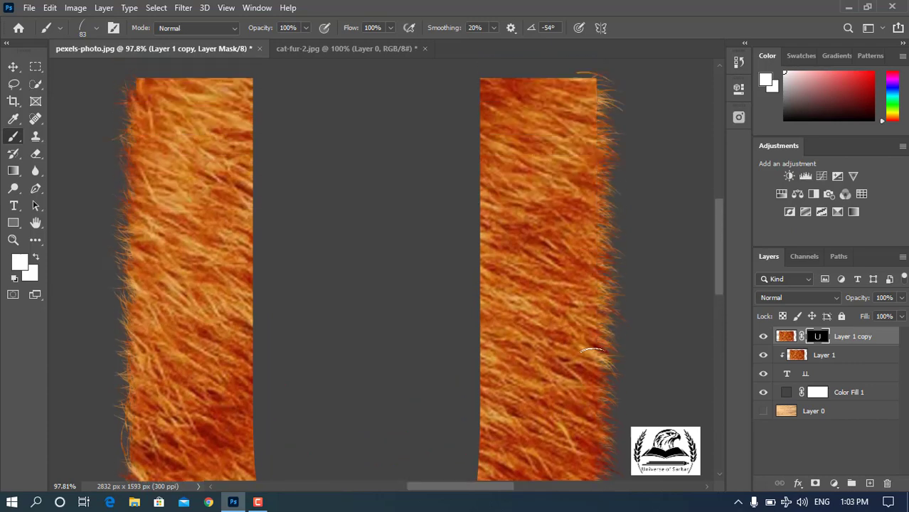
{"action": "right_click", "coordinate": [587, 174]}
{"action": "left_click_drag", "start_coordinate": [622, 199], "coordinate": [612, 191]}
{"action": "left_click_drag", "start_coordinate": [569, 79], "coordinate": [526, 95]}
{"action": "right_click", "coordinate": [569, 82]}
{"action": "left_click_drag", "start_coordinate": [610, 122], "coordinate": [619, 131]}
{"action": "key", "text": "Return"}
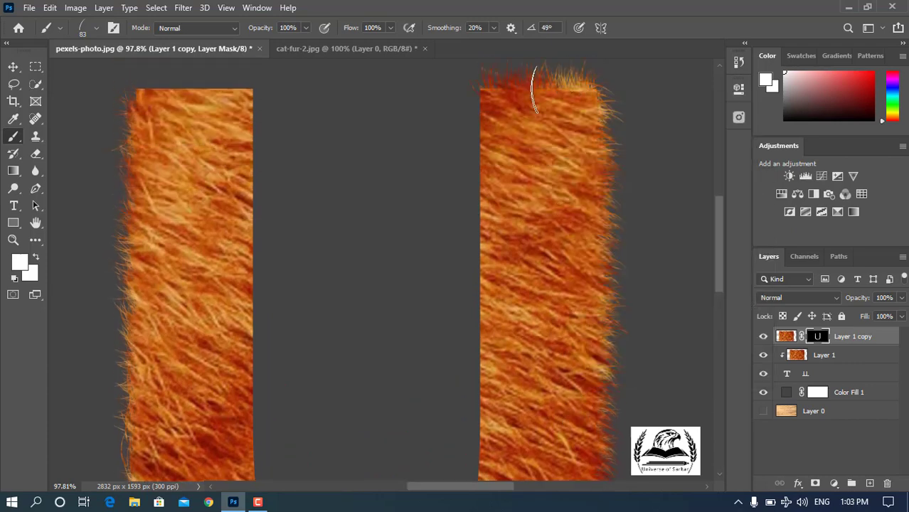
{"action": "left_click_drag", "start_coordinate": [590, 89], "coordinate": [601, 117]}
Step: Paint fur strands along the right column's inner edge
{"action": "right_click", "coordinate": [519, 145]}
{"action": "left_click_drag", "start_coordinate": [475, 89], "coordinate": [469, 327]}
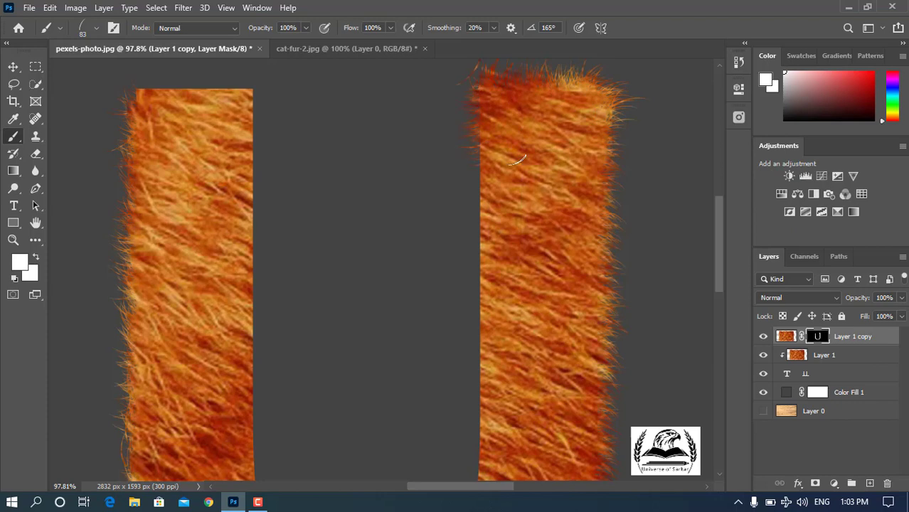
{"action": "scroll", "coordinate": [489, 212], "scroll_direction": "down", "scroll_amount": 1}
{"action": "scroll", "coordinate": [489, 211], "scroll_direction": "down", "scroll_amount": 1}
{"action": "right_click", "coordinate": [493, 203]}
{"action": "key", "text": "Return"}
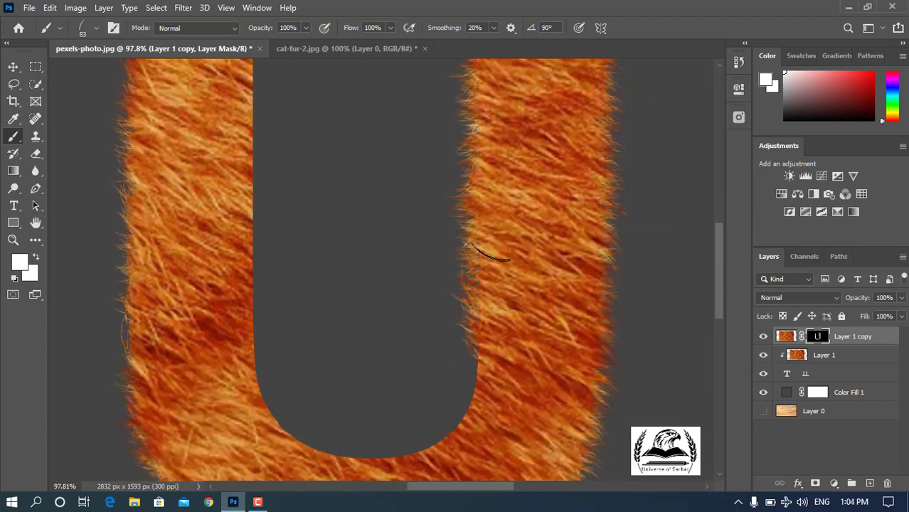
{"action": "left_click_drag", "start_coordinate": [466, 370], "coordinate": [495, 201]}
{"action": "scroll", "coordinate": [495, 201], "scroll_direction": "down", "scroll_amount": 2}
{"action": "left_click_drag", "start_coordinate": [491, 345], "coordinate": [392, 399]}
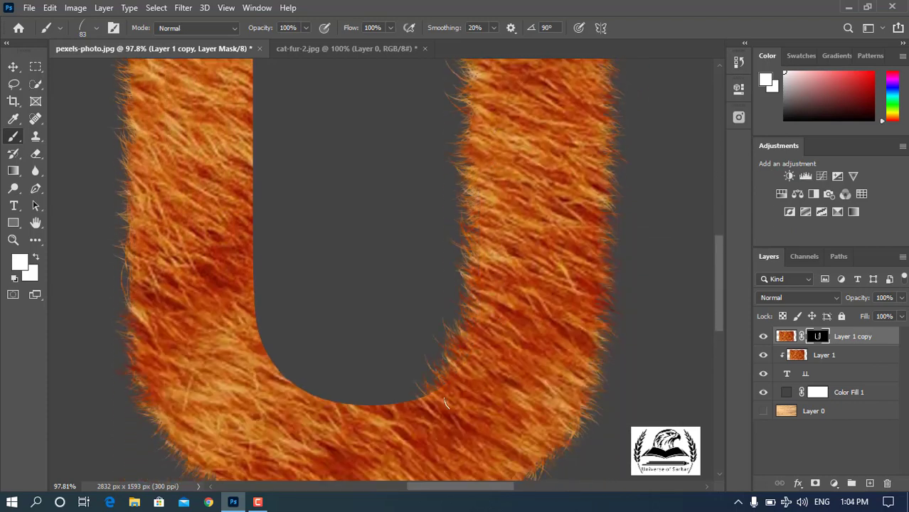
Step: Re-angle the brush and paint fur down the left column and inner curve
{"action": "scroll", "coordinate": [392, 398], "scroll_direction": "up", "scroll_amount": 5}
{"action": "right_click", "coordinate": [229, 242]}
{"action": "left_click_drag", "start_coordinate": [230, 242], "coordinate": [242, 235]}
{"action": "key", "text": "Return"}
{"action": "left_click_drag", "start_coordinate": [258, 113], "coordinate": [263, 234]}
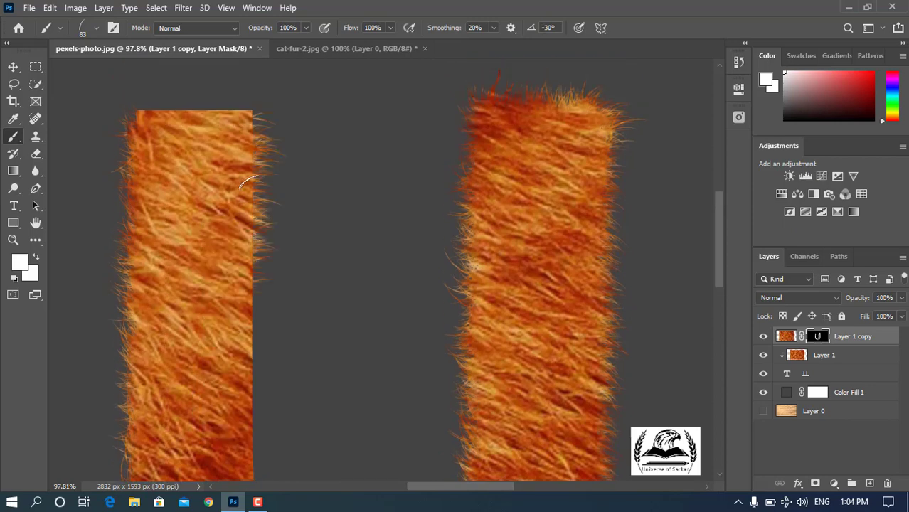
{"action": "scroll", "coordinate": [251, 196], "scroll_direction": "down", "scroll_amount": 2}
{"action": "mouse_move", "coordinate": [263, 199]}
{"action": "left_mouse_down"}
{"action": "mouse_move", "coordinate": [270, 305]}
{"action": "mouse_move", "coordinate": [255, 306]}
{"action": "mouse_move", "coordinate": [391, 438]}
{"action": "left_mouse_up"}
Step: Rotate the Dune Grass tip several times to follow the left column's edge
{"action": "scroll", "coordinate": [255, 306], "scroll_direction": "down", "scroll_amount": 1}
{"action": "scroll", "coordinate": [260, 325], "scroll_direction": "down", "scroll_amount": 1}
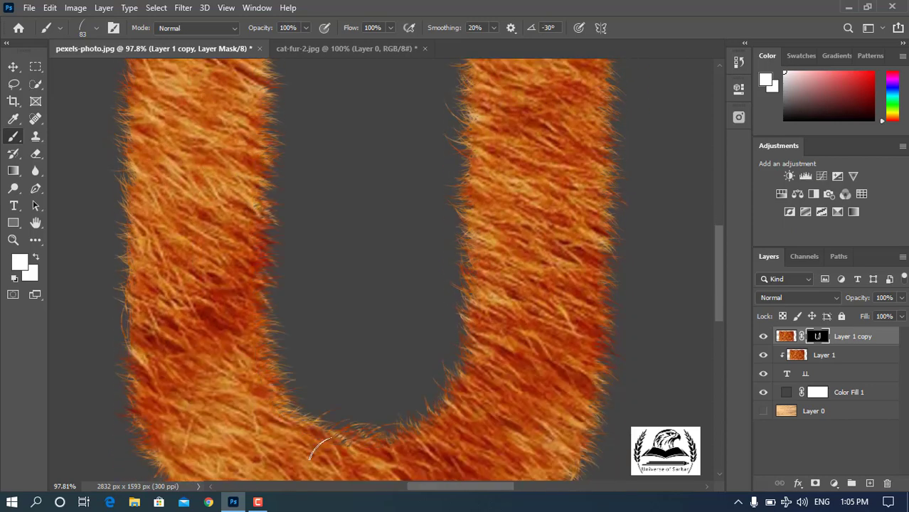
{"action": "scroll", "coordinate": [220, 352], "scroll_direction": "up", "scroll_amount": 3}
{"action": "right_click", "coordinate": [221, 352]}
{"action": "left_click_drag", "start_coordinate": [249, 292], "coordinate": [281, 303]}
{"action": "key", "text": "Return"}
{"action": "scroll", "coordinate": [178, 285], "scroll_direction": "up", "scroll_amount": 2}
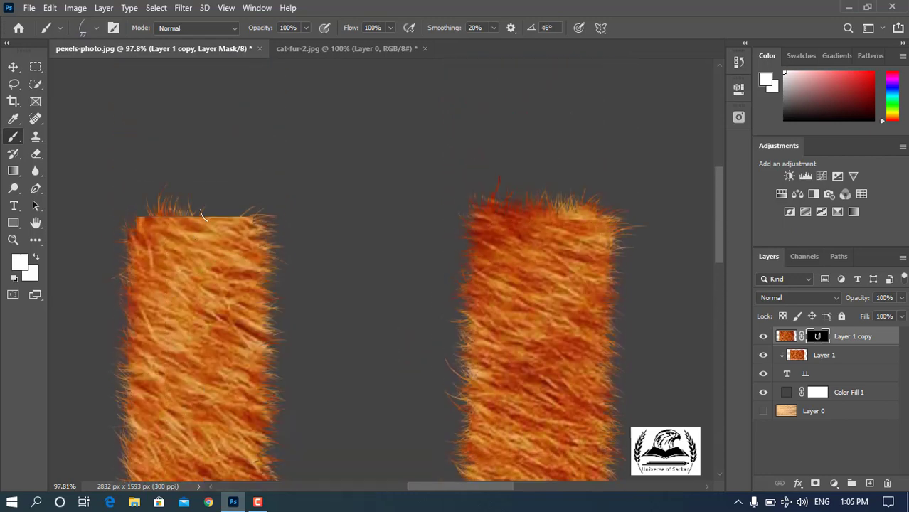
{"action": "right_click", "coordinate": [175, 270]}
{"action": "key", "text": "Return"}
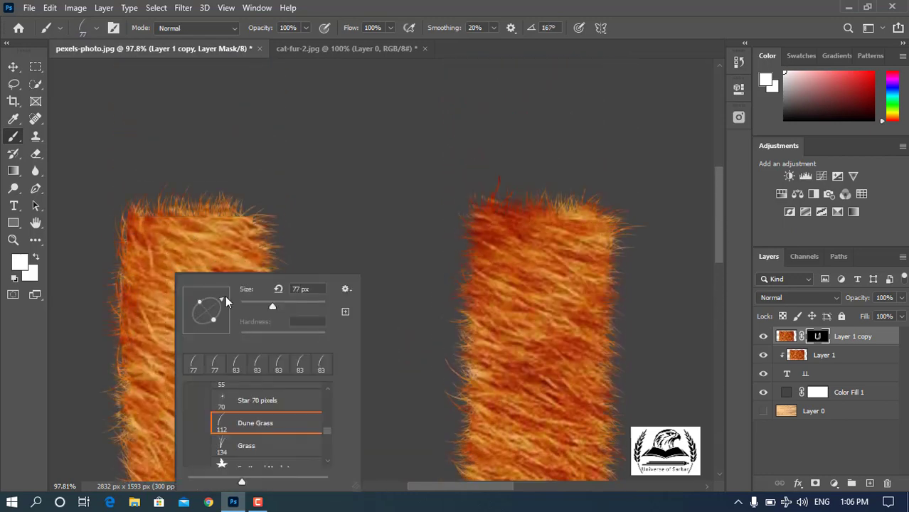
{"action": "left_click_drag", "start_coordinate": [213, 302], "coordinate": [222, 304]}
{"action": "key", "text": "Return"}
Step: Paint fur at the left column's top-left, then zoom out to the whole letter
{"action": "right_click", "coordinate": [185, 245]}
{"action": "left_click_drag", "start_coordinate": [231, 274], "coordinate": [222, 281]}
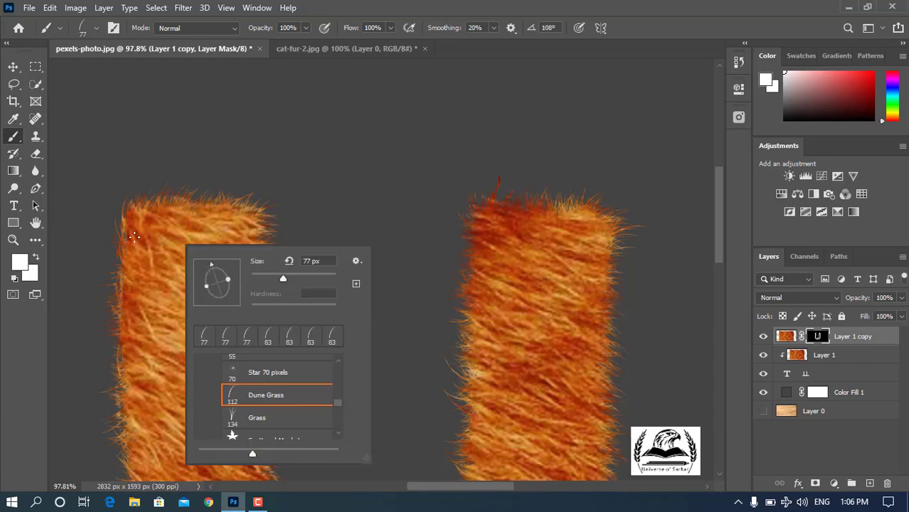
{"action": "key", "text": "Return"}
{"action": "left_click_drag", "start_coordinate": [132, 214], "coordinate": [117, 274]}
{"action": "scroll", "coordinate": [128, 292], "scroll_direction": "down", "scroll_amount": 2}
{"action": "scroll", "coordinate": [138, 308], "scroll_direction": "down", "scroll_amount": 3}
{"action": "scroll", "coordinate": [139, 308], "scroll_direction": "down", "scroll_amount": 3}
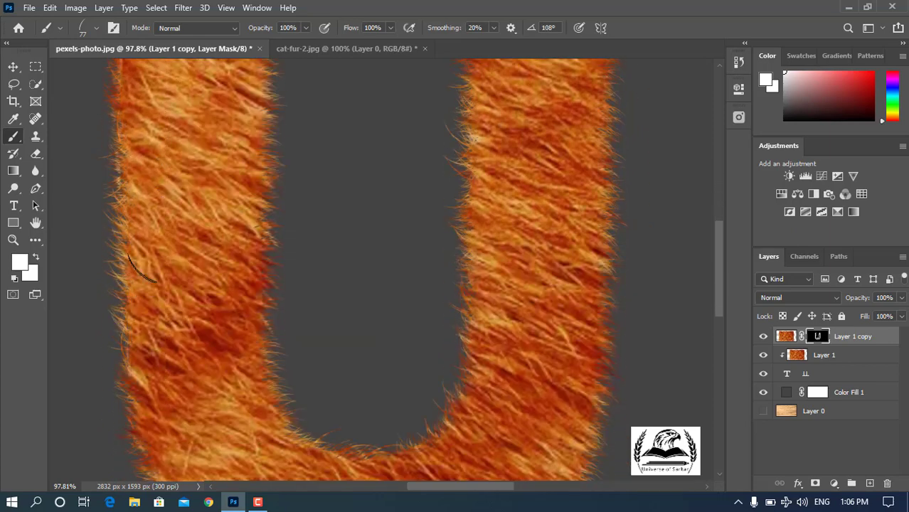
{"action": "key", "text": "ctrl+0"}
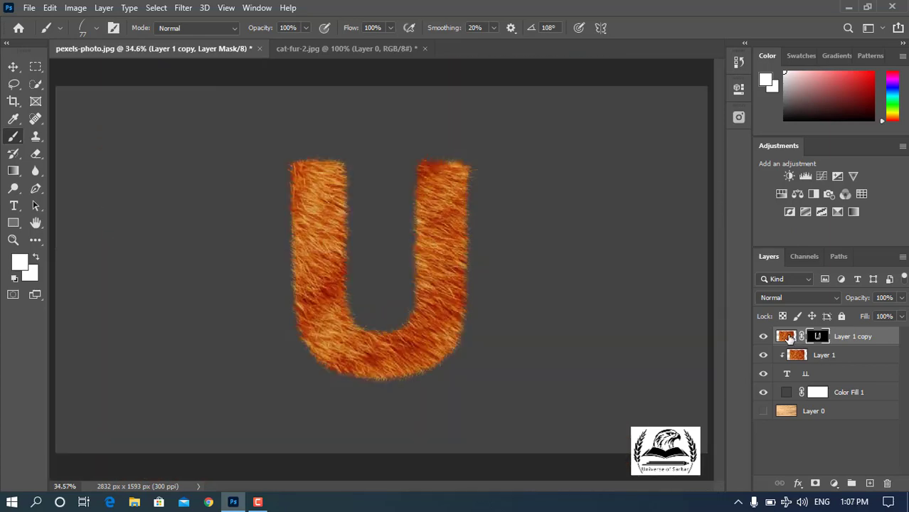
Step: Open Layer Style for the fur layer's image and enable Bevel & Emboss
{"action": "left_click", "coordinate": [789, 339]}
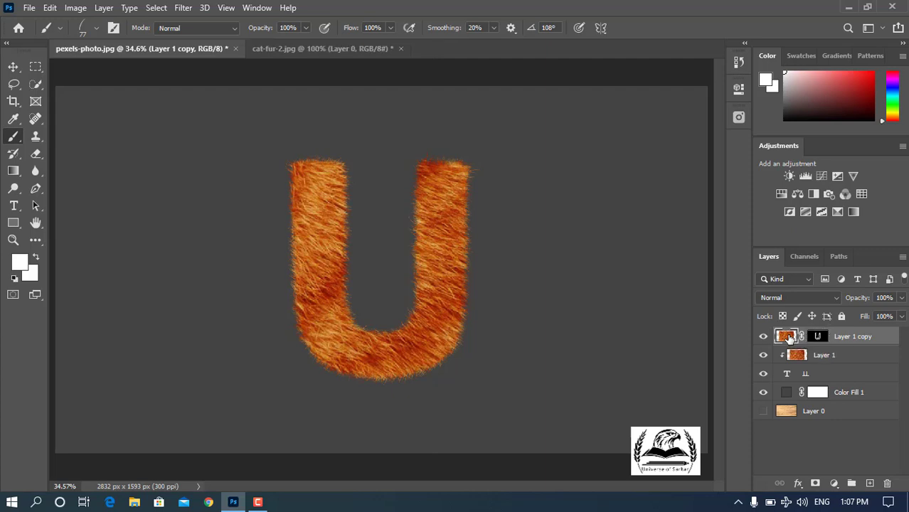
{"action": "double_click", "coordinate": [789, 339]}
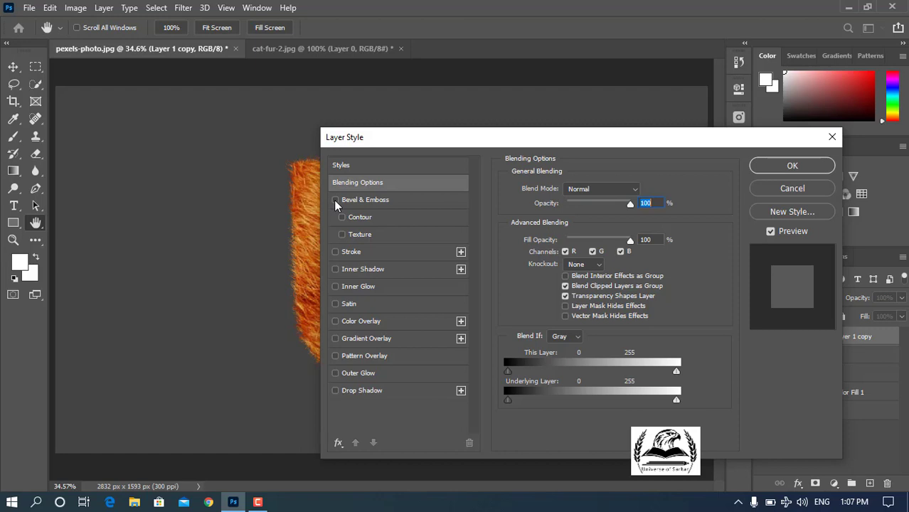
{"action": "left_click", "coordinate": [336, 201]}
{"action": "left_click", "coordinate": [389, 205]}
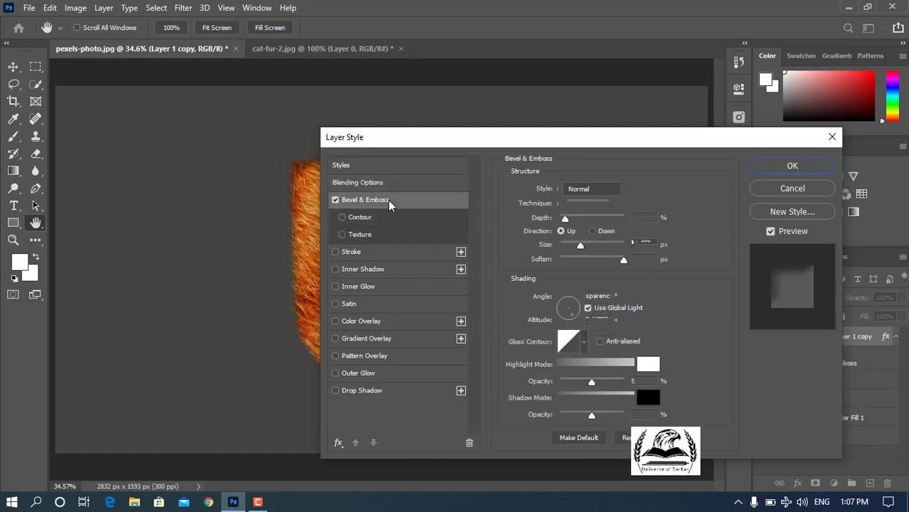
{"action": "left_click_drag", "start_coordinate": [392, 140], "coordinate": [489, 114]}
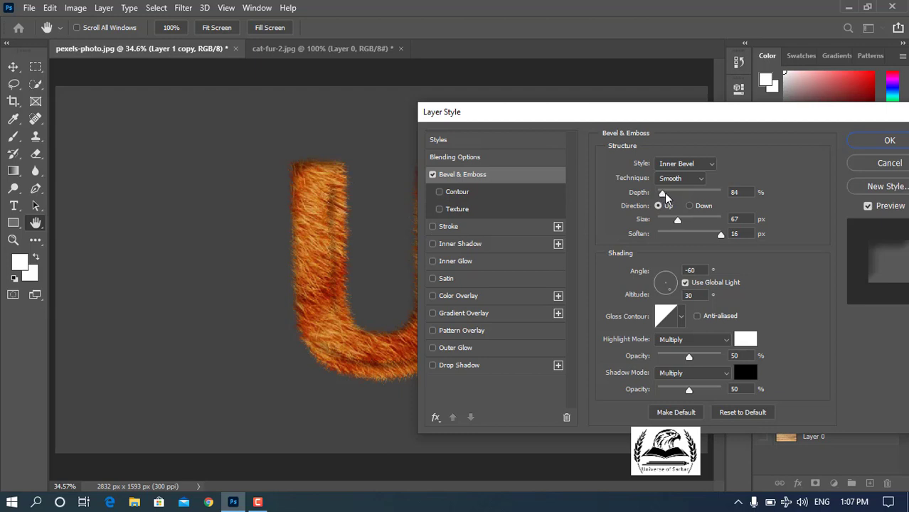
Step: Set the inner bevel to Depth 63%, Size 111 px and Soften 16 px, then apply it
{"action": "left_click_drag", "start_coordinate": [663, 195], "coordinate": [658, 193]}
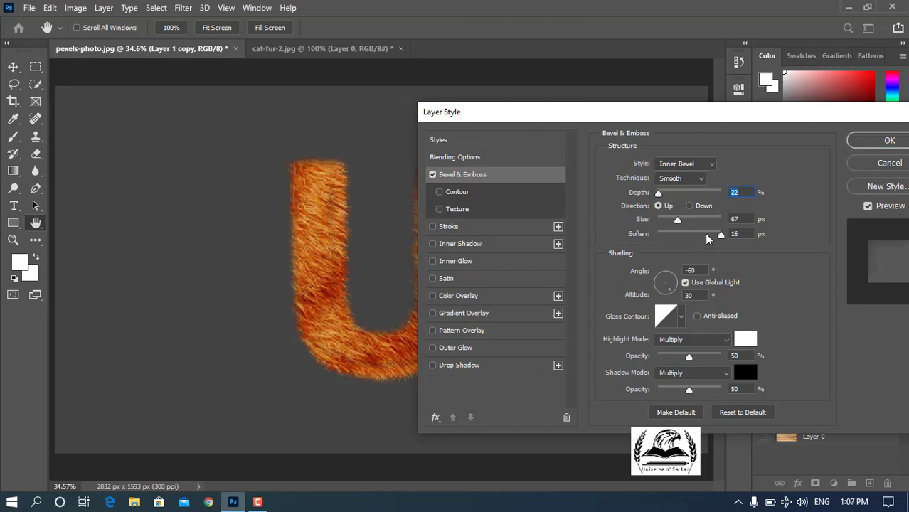
{"action": "left_click_drag", "start_coordinate": [710, 236], "coordinate": [704, 237]}
{"action": "left_click", "coordinate": [720, 235]}
{"action": "mouse_move", "coordinate": [681, 221]}
{"action": "left_mouse_down"}
{"action": "mouse_move", "coordinate": [671, 219]}
{"action": "mouse_move", "coordinate": [690, 220]}
{"action": "left_mouse_up"}
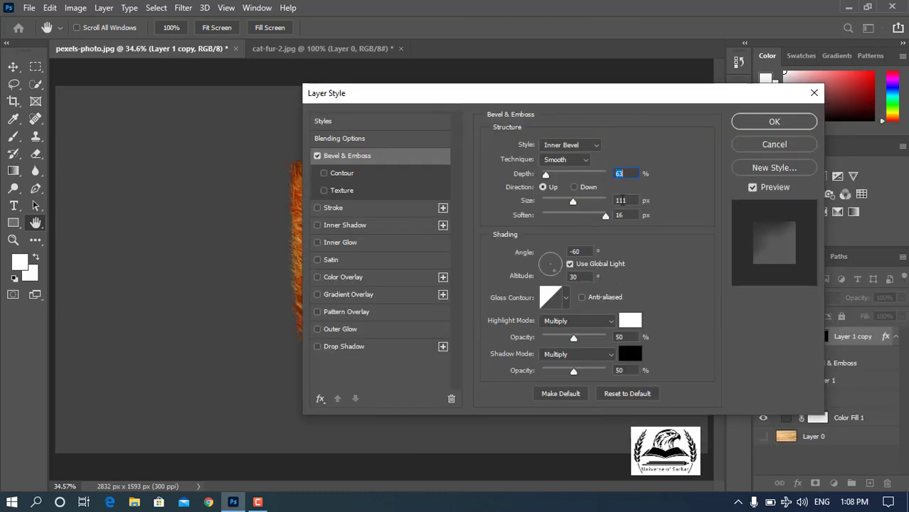
{"action": "left_click", "coordinate": [758, 126]}
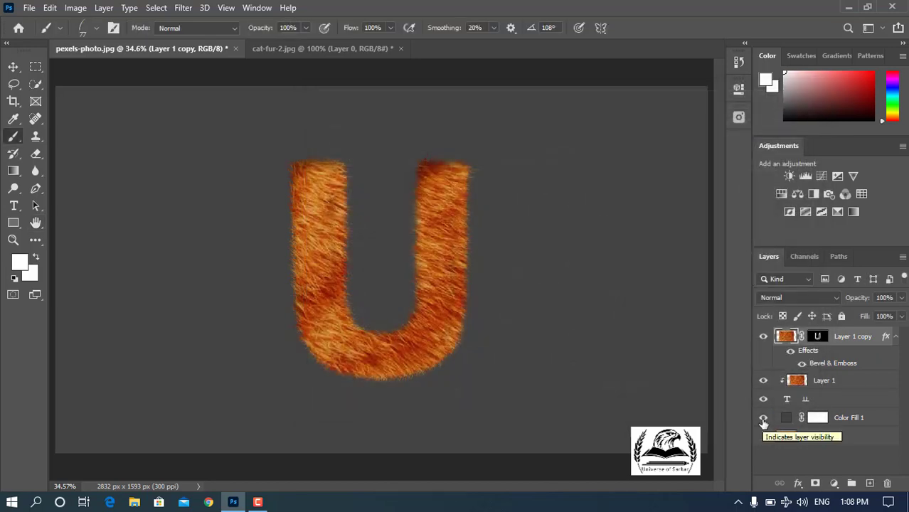
Step: Hide grey Color Fill 1, show wood-plank Layer 0, and reopen Layer 1 copy's style settings
{"action": "left_click", "coordinate": [763, 419]}
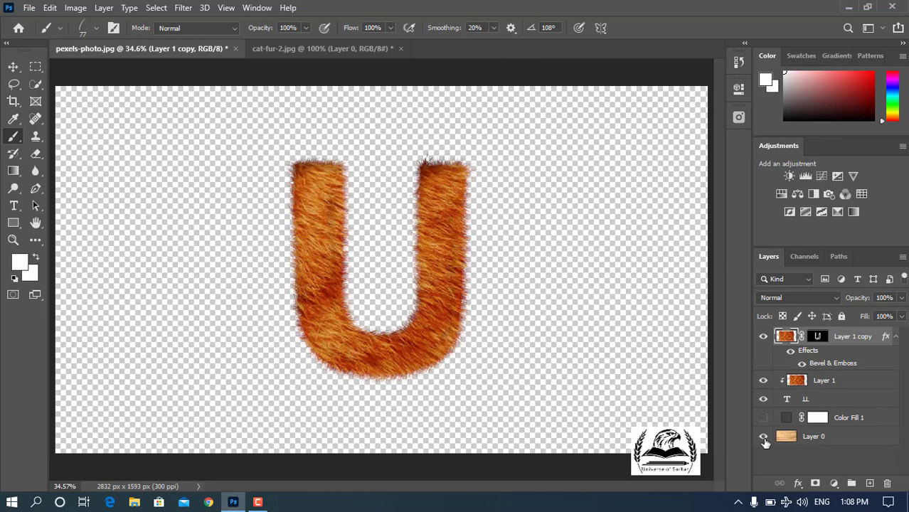
{"action": "left_click", "coordinate": [764, 438]}
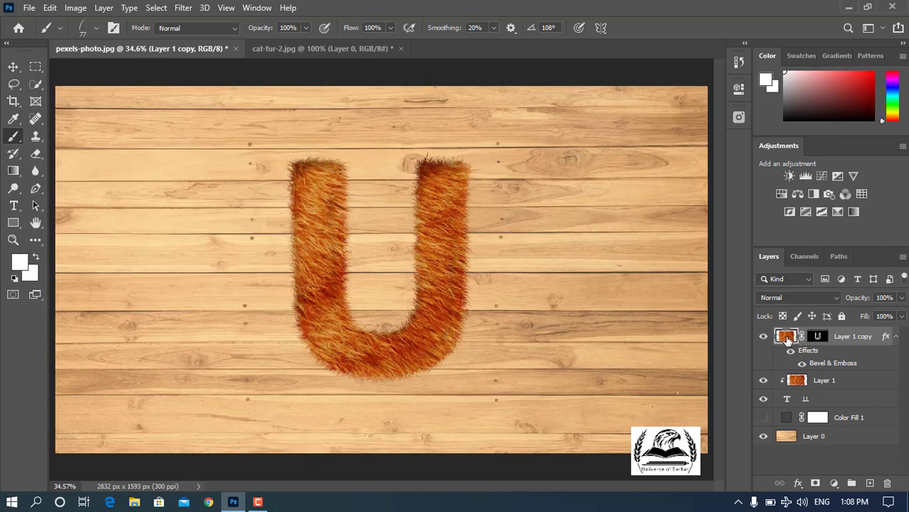
{"action": "double_click", "coordinate": [786, 339]}
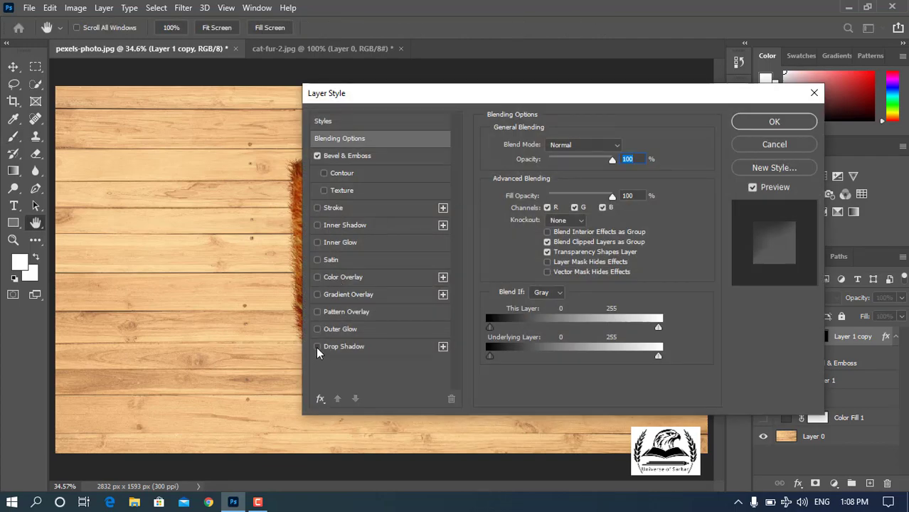
Step: Enable Drop Shadow with a dark reddish-brown #380f03 colour sampled from the fur
{"action": "left_click", "coordinate": [317, 346]}
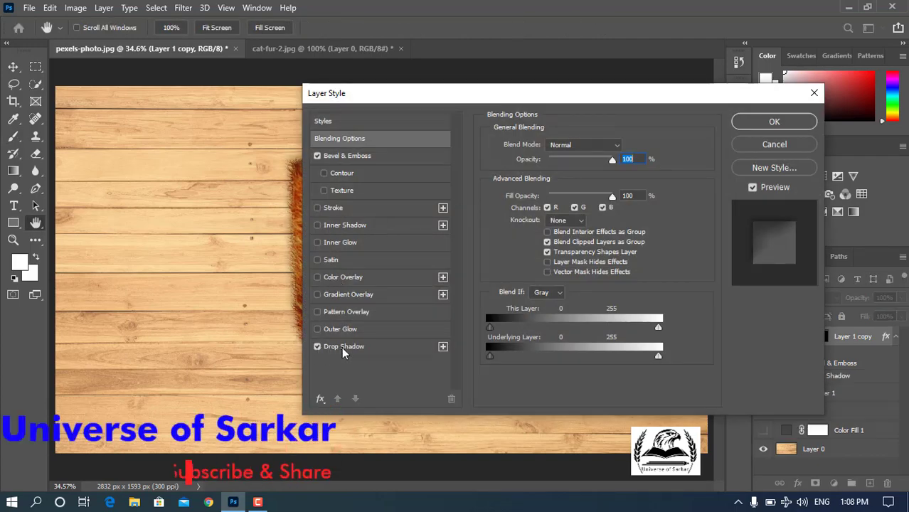
{"action": "left_click", "coordinate": [344, 346]}
{"action": "left_click_drag", "start_coordinate": [369, 94], "coordinate": [495, 112]}
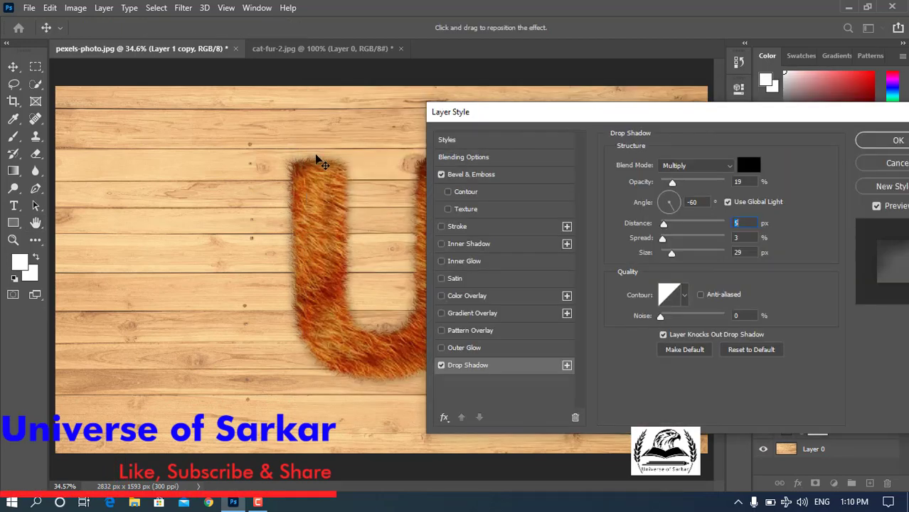
{"action": "left_click", "coordinate": [747, 166]}
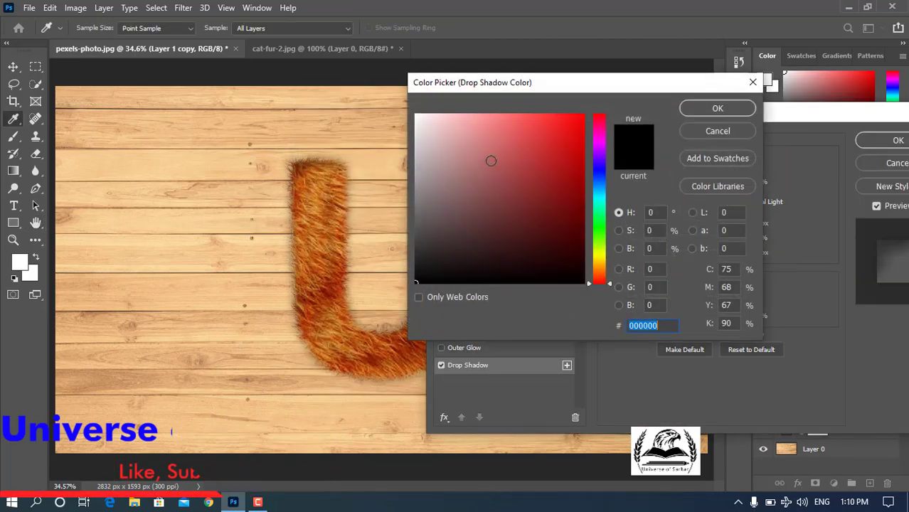
{"action": "left_click", "coordinate": [329, 287]}
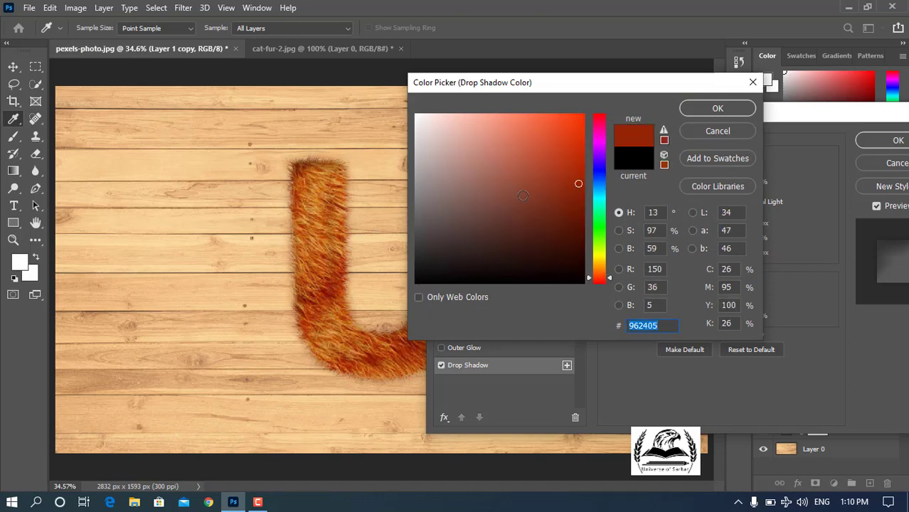
{"action": "left_click_drag", "start_coordinate": [578, 184], "coordinate": [584, 232]}
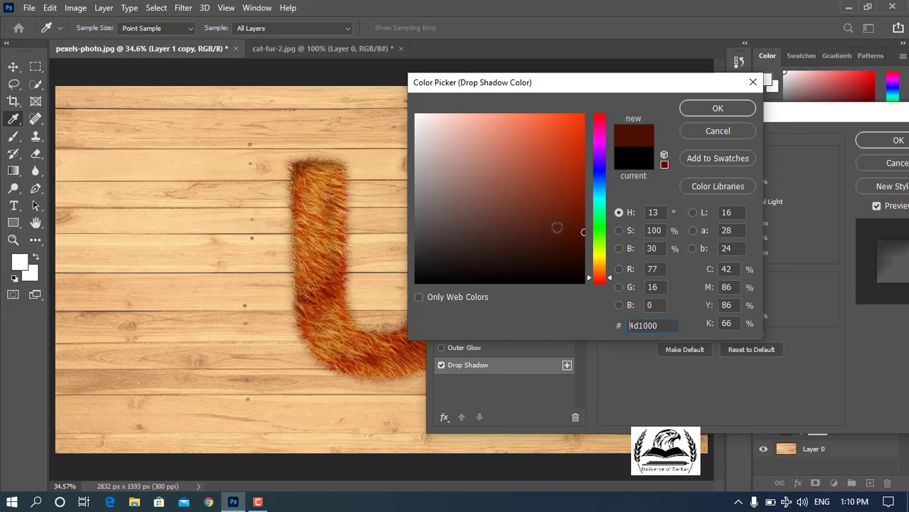
{"action": "left_click_drag", "start_coordinate": [577, 235], "coordinate": [575, 247]}
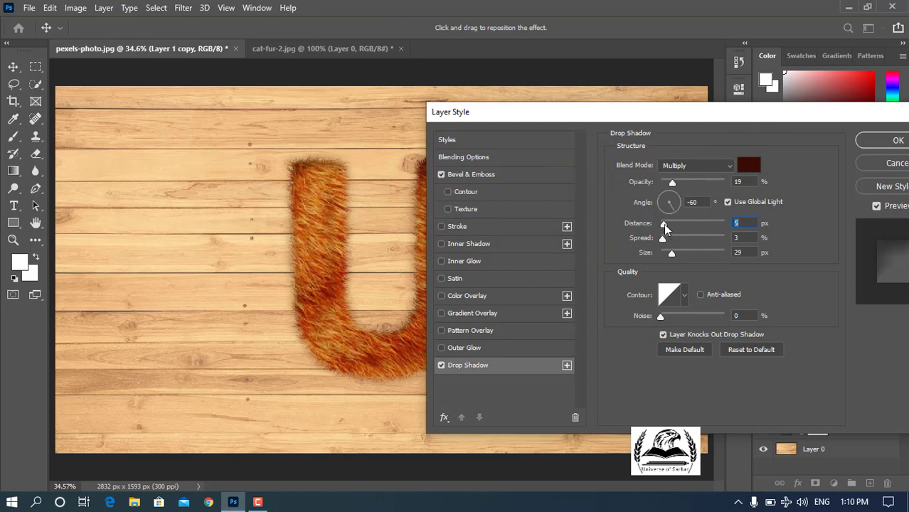
Step: Set the drop shadow distance to 7 px and spread to 4%
{"action": "left_click_drag", "start_coordinate": [663, 224], "coordinate": [665, 224]}
{"action": "key", "text": "Tab"}
{"action": "type", "text": "4"}
Step: Confirm Layer Style so Layer 1 copy keeps both Bevel & Emboss and Drop Shadow
{"action": "left_click", "coordinate": [871, 142]}
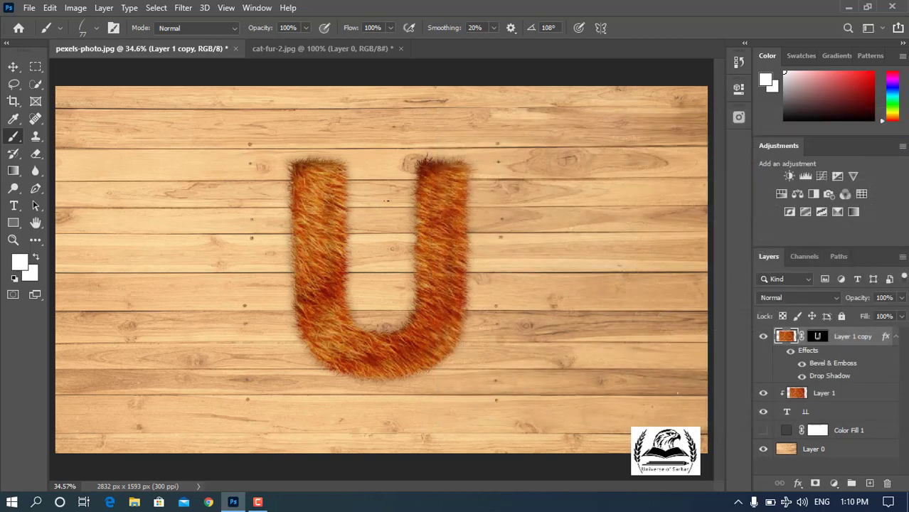